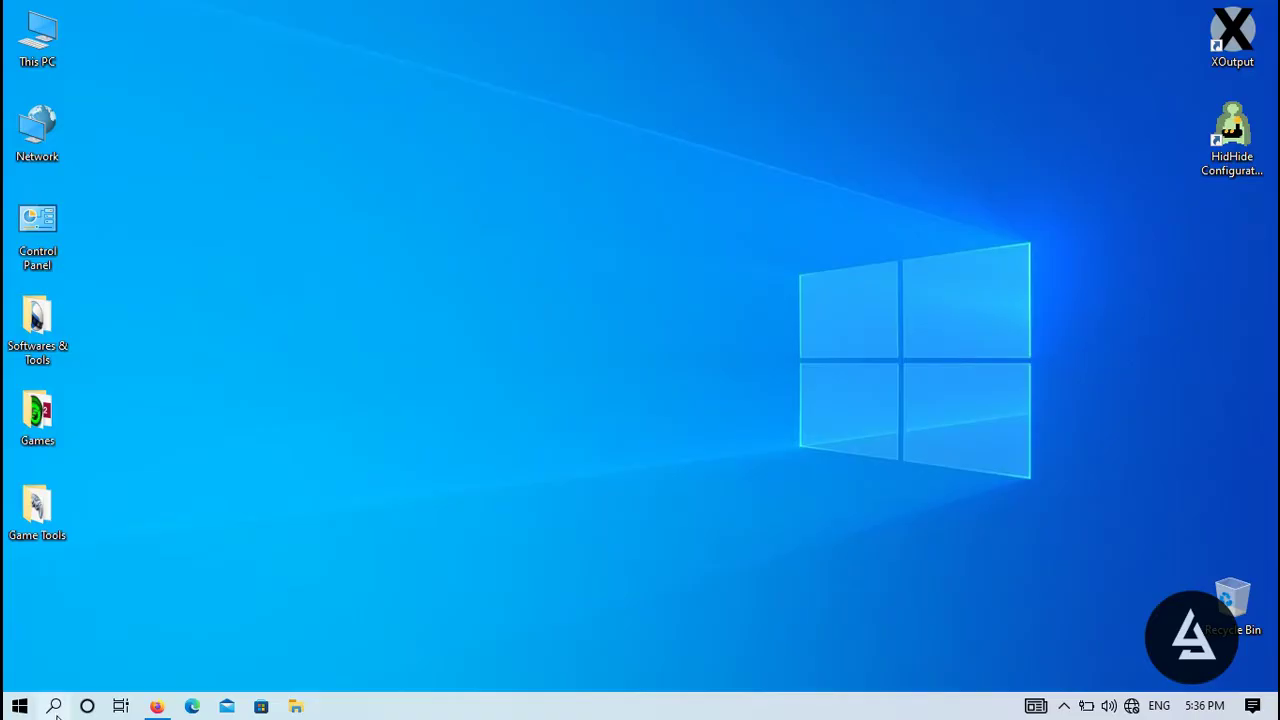
# - Check the test page of the fourth Twin USB Joystick in the USB game controllers setup, then close the dialogs
pyautogui.click(55, 706)
pyautogui.write('game')
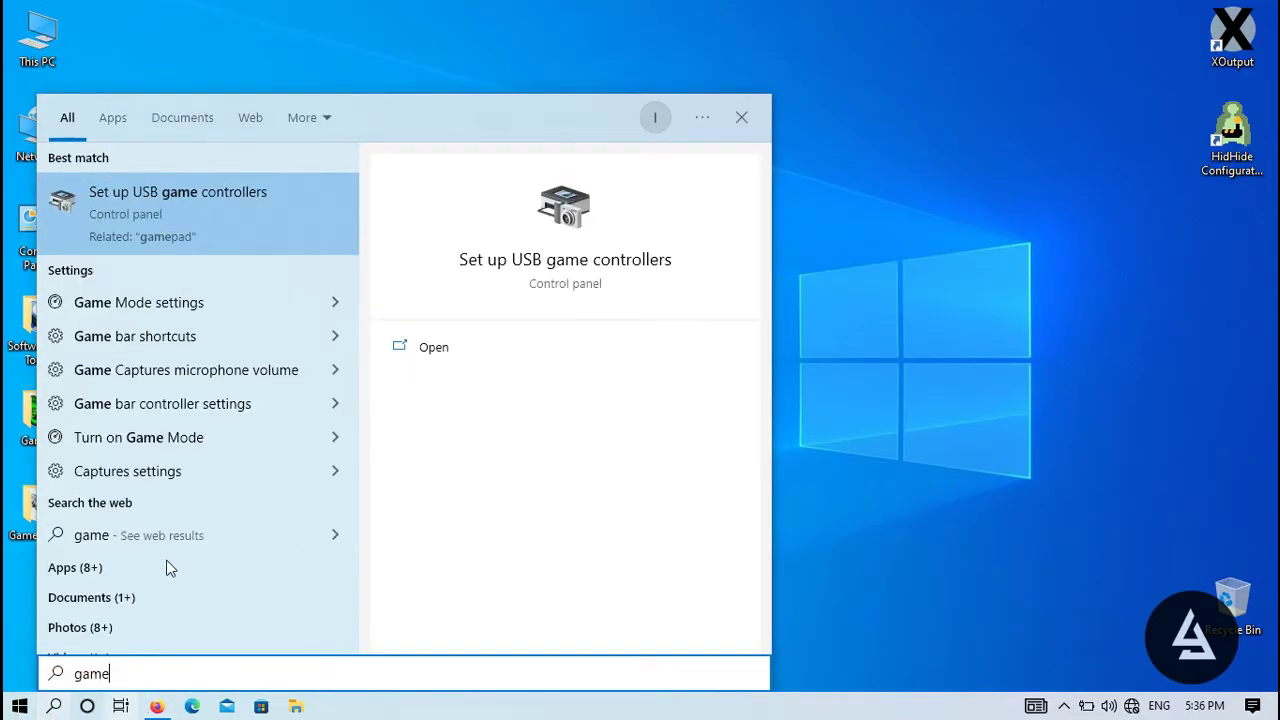
pyautogui.click(181, 222)
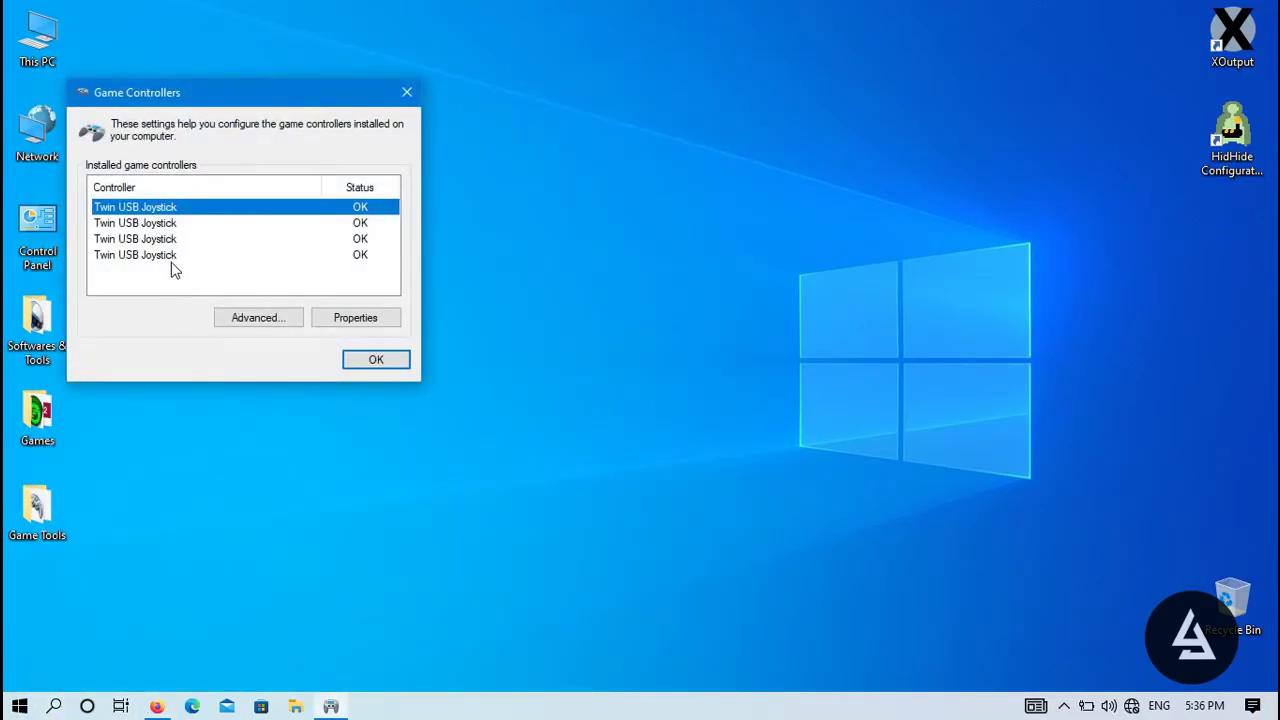
pyautogui.doubleClick(176, 256)
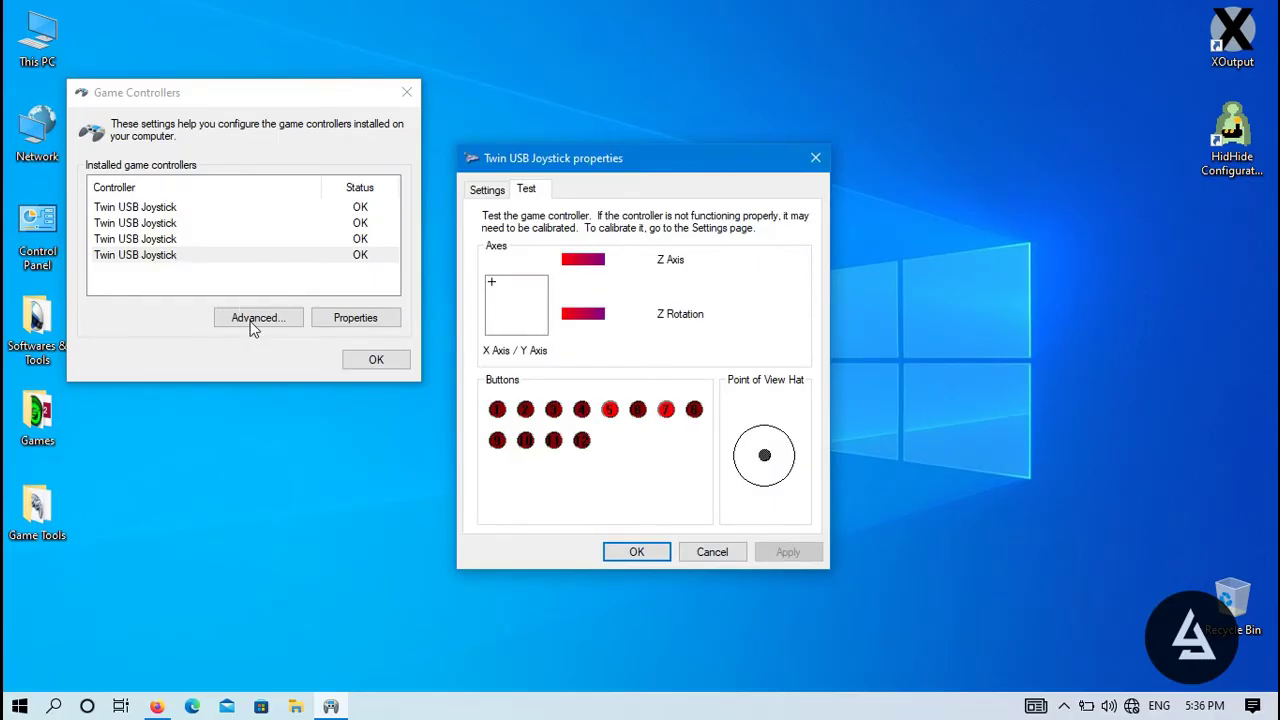
pyautogui.click(636, 552)
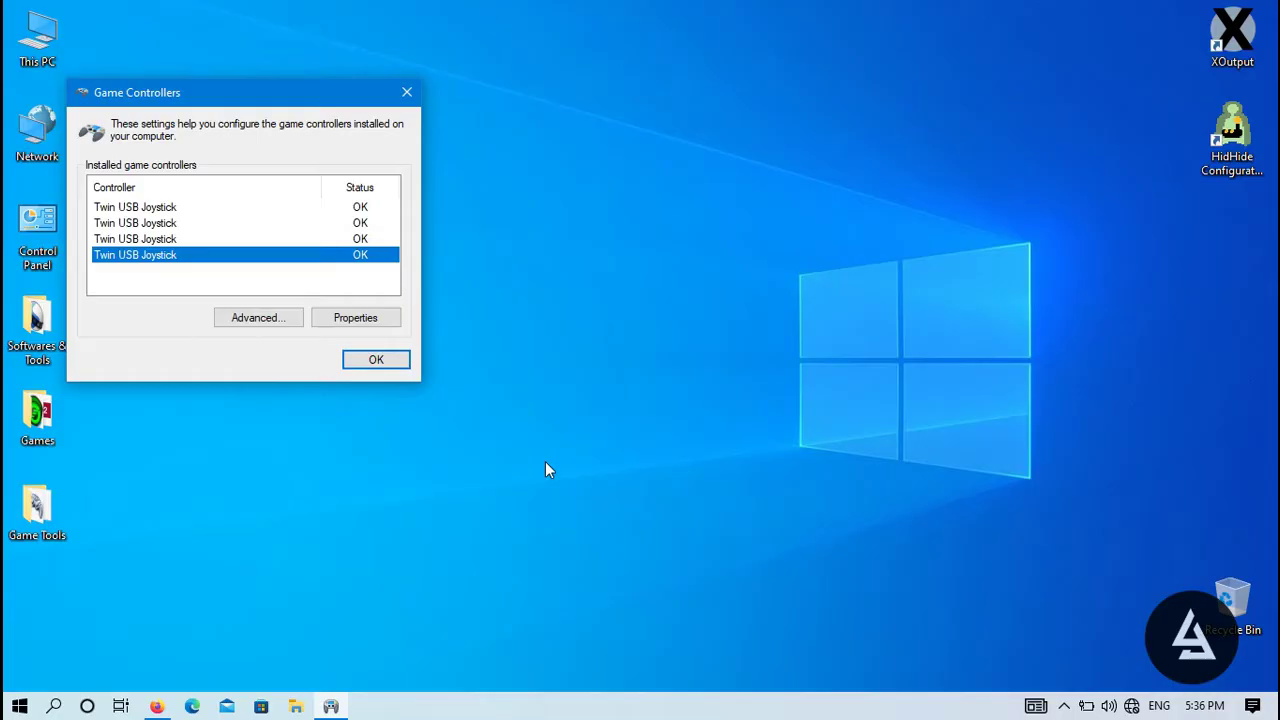
pyautogui.click(375, 366)
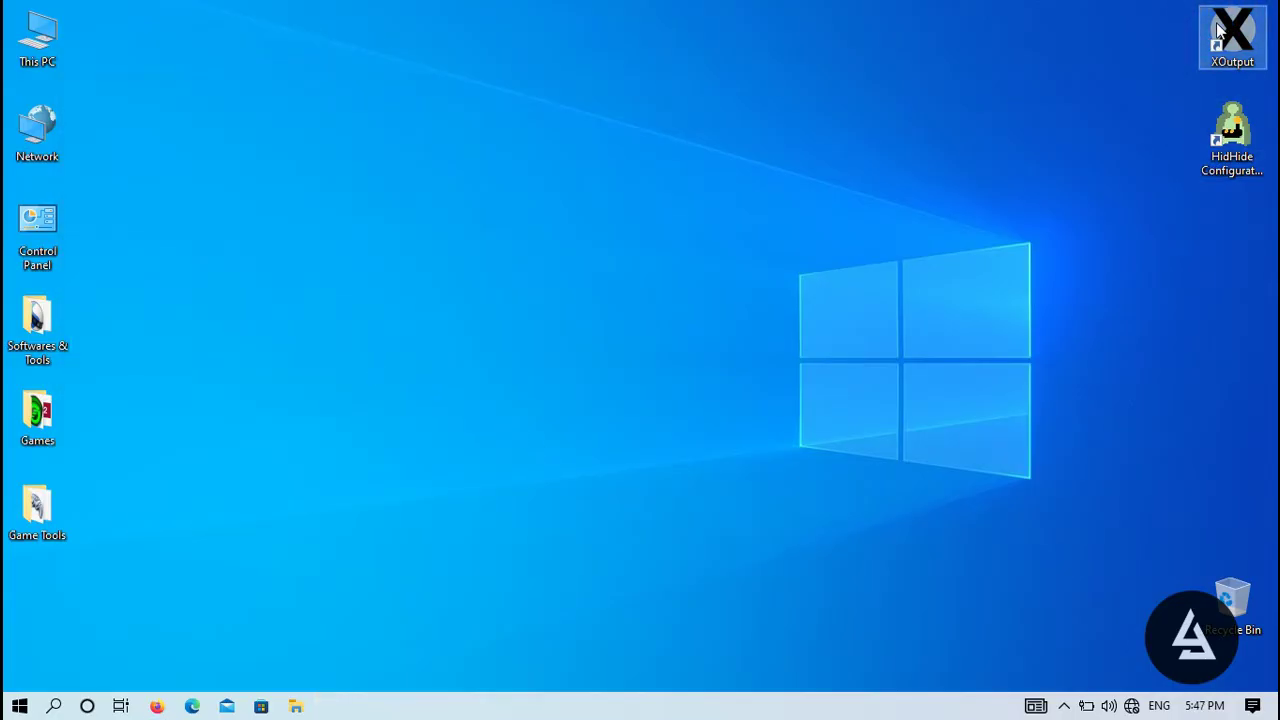
# - Launch XOutput and look through its list of DirectInput devices
pyautogui.doubleClick(1222, 32)
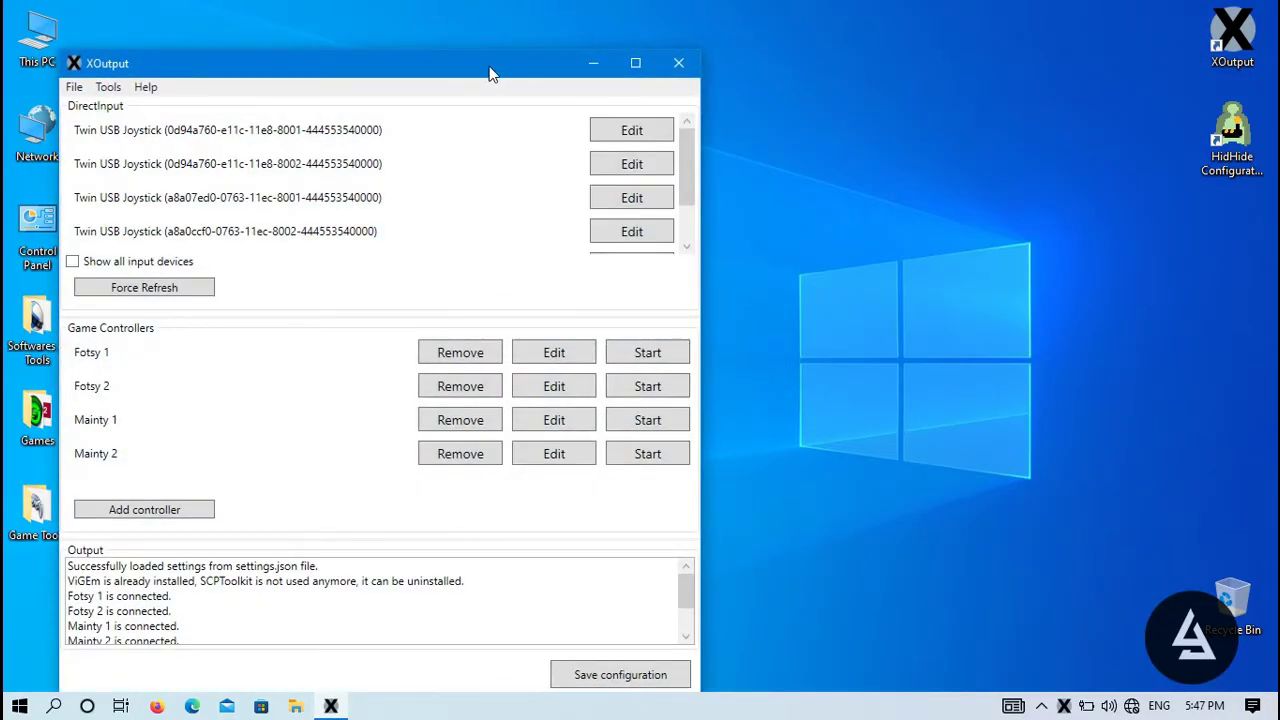
pyautogui.moveTo(484, 68); pyautogui.dragTo(778, 53)
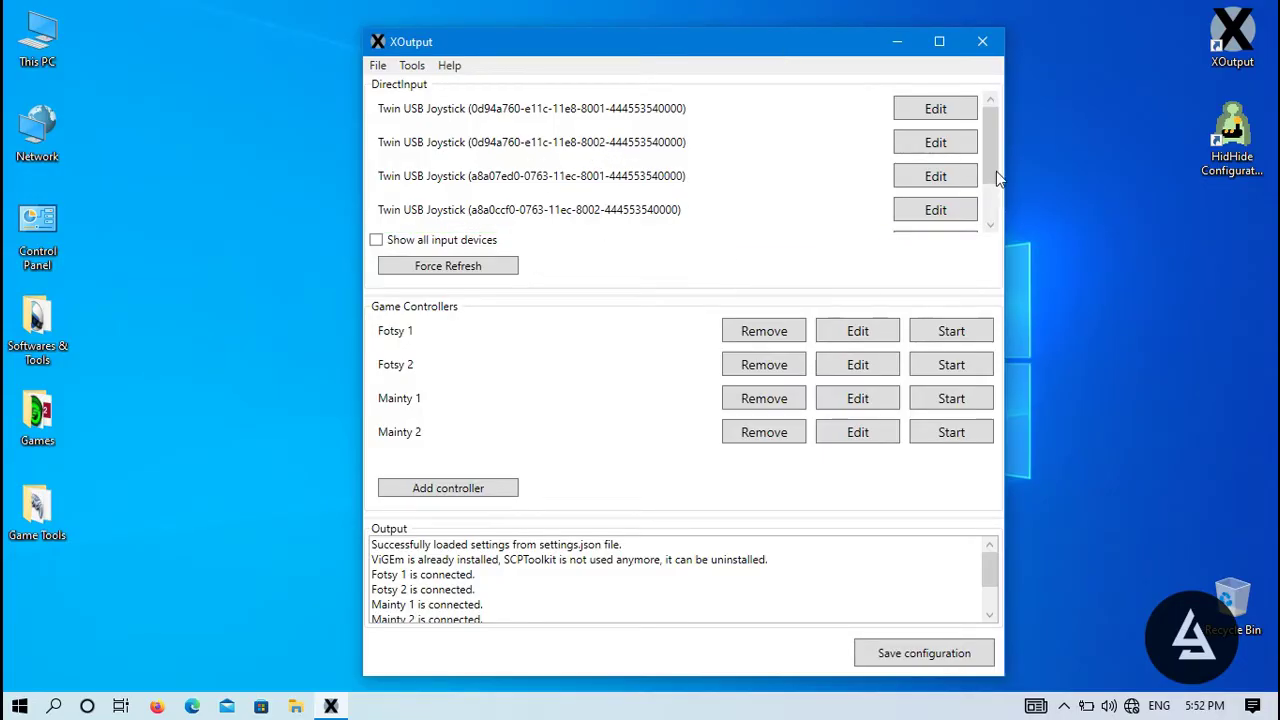
pyautogui.scroll(-1, 996, 171)
pyautogui.scroll(-1, 988, 163)
pyautogui.scroll(1, 994, 171)
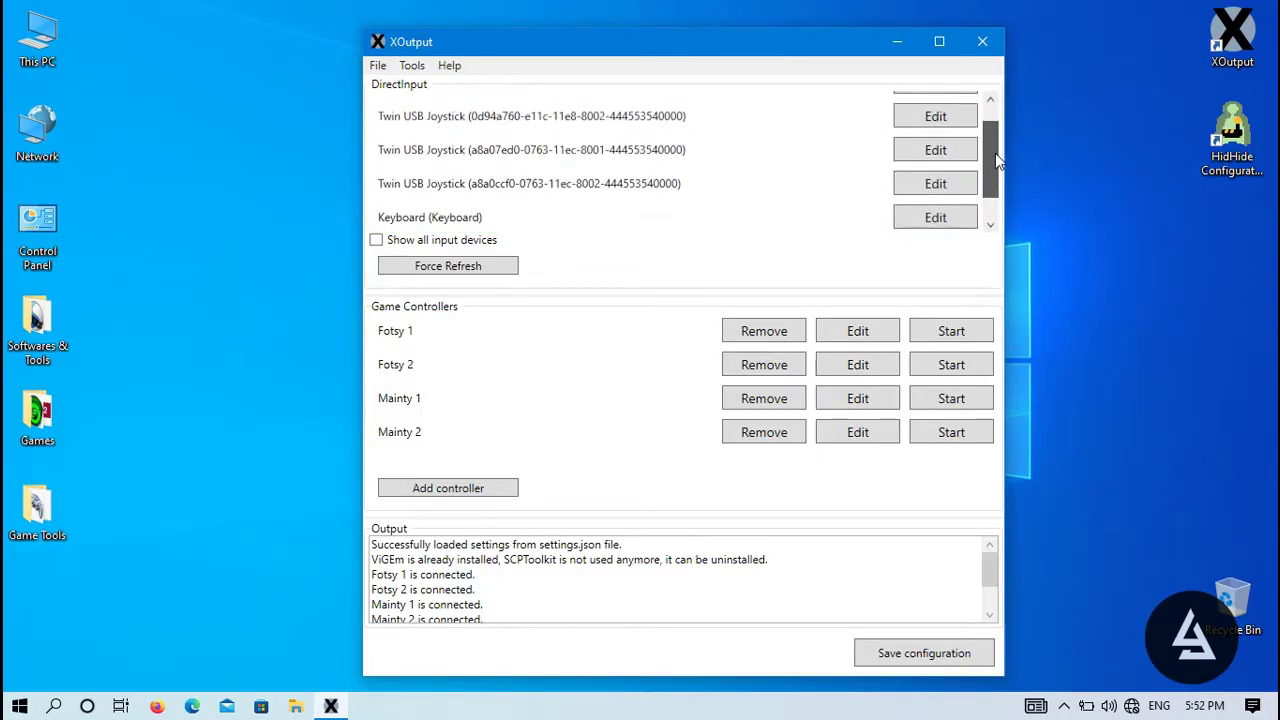
pyautogui.scroll(1, 995, 160)
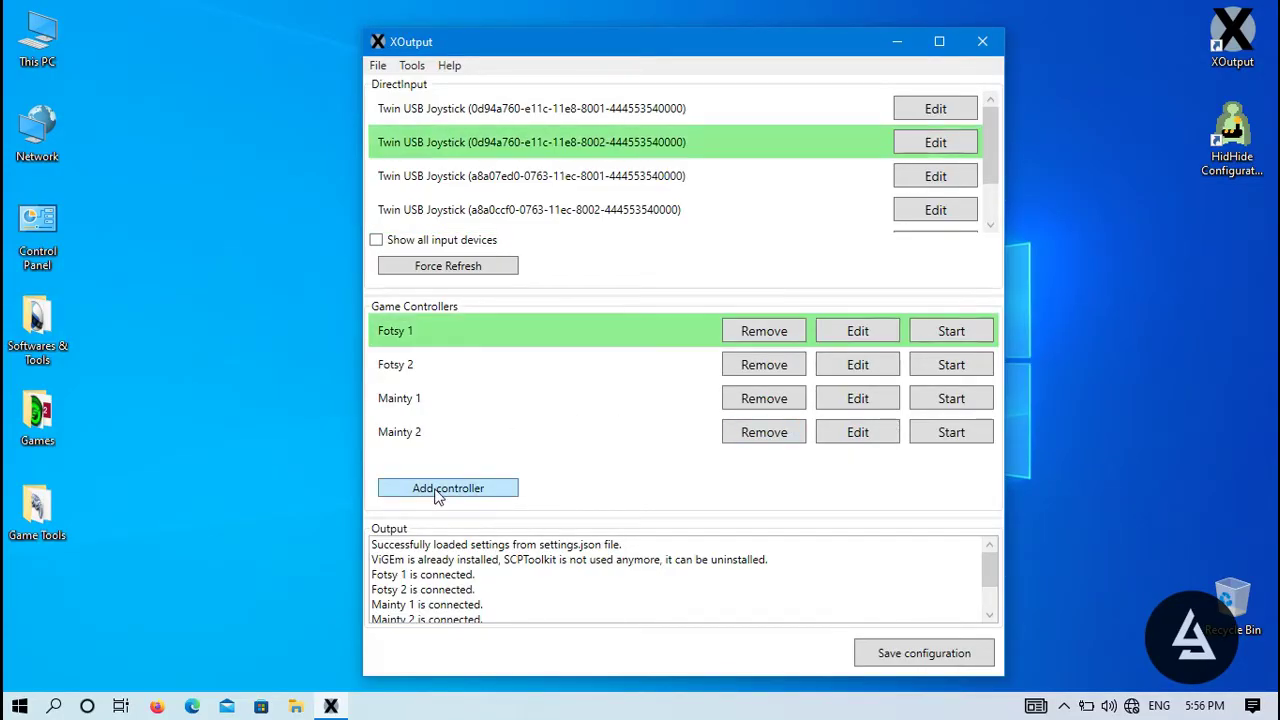
# - Add a new game controller in XOutput and open its mapping settings
pyautogui.click(437, 492)
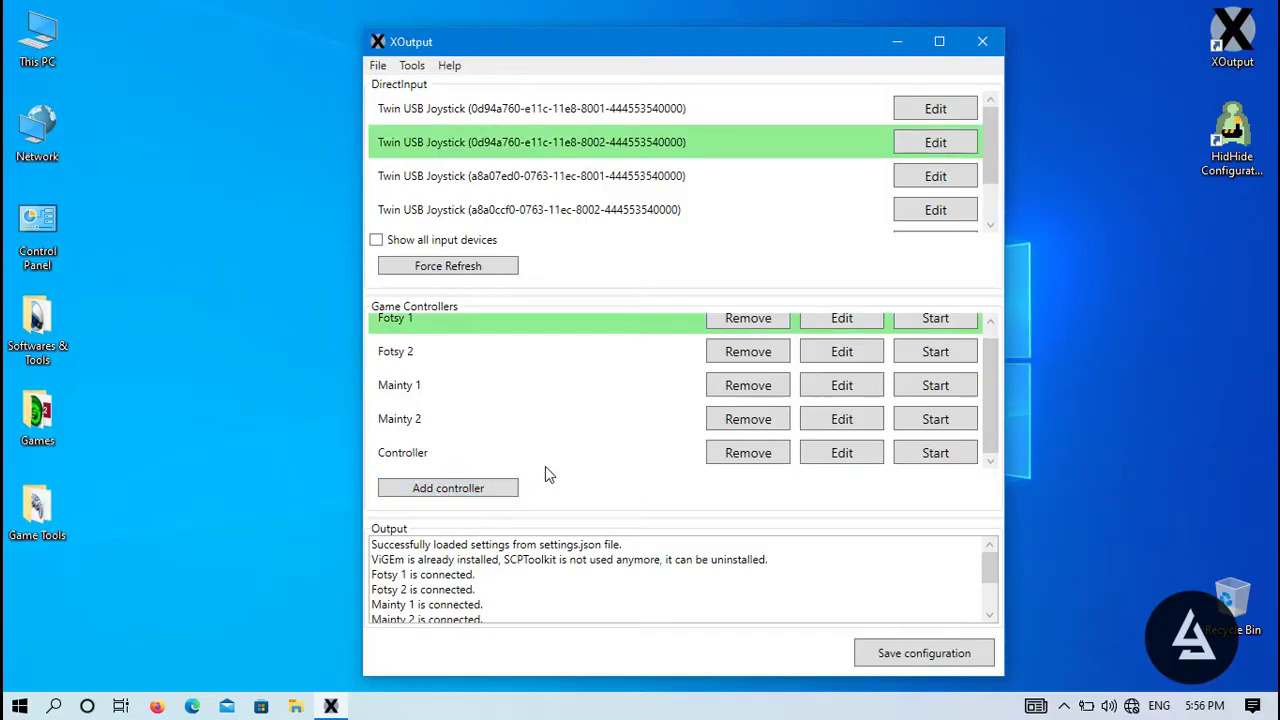
pyautogui.click(748, 455)
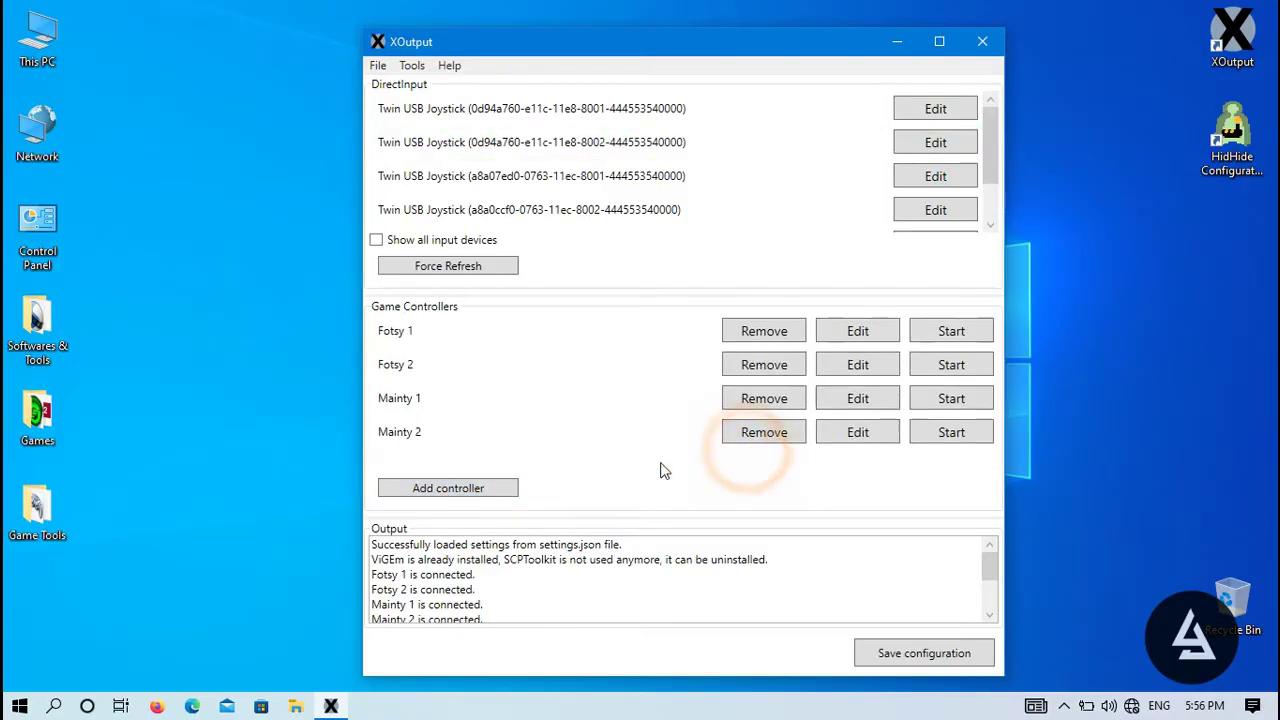
pyautogui.click(452, 490)
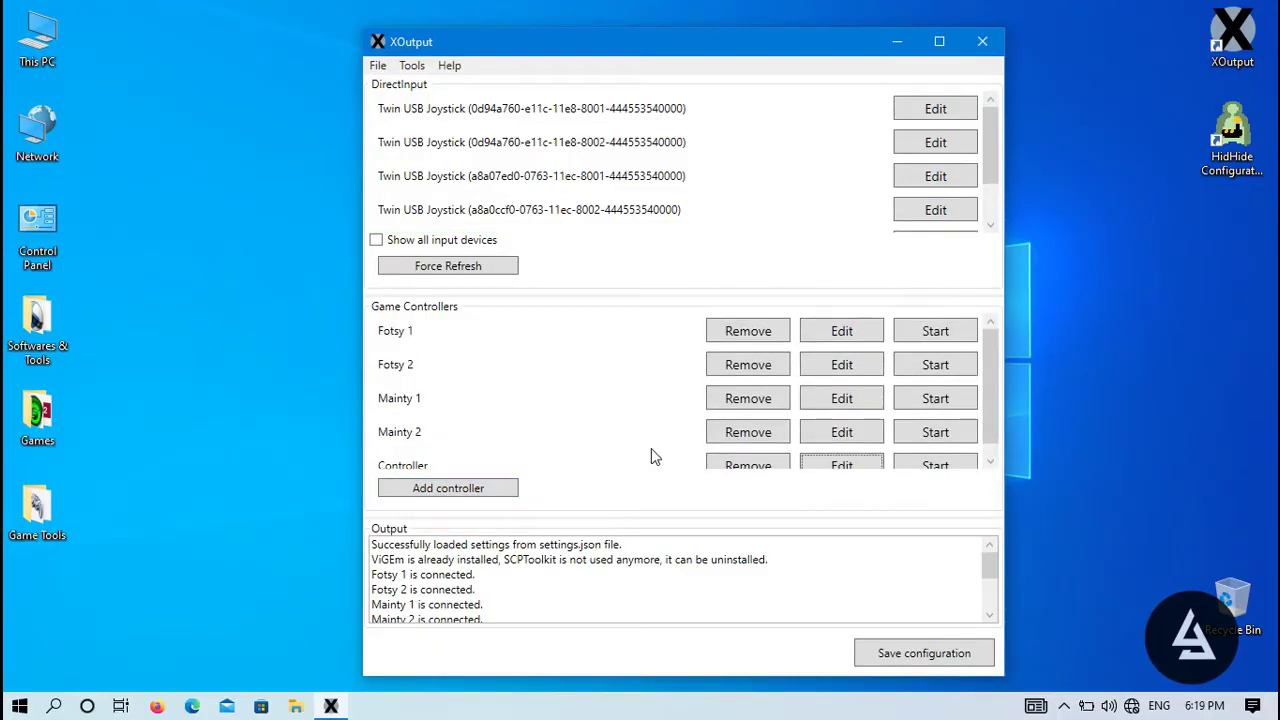
pyautogui.click(835, 452)
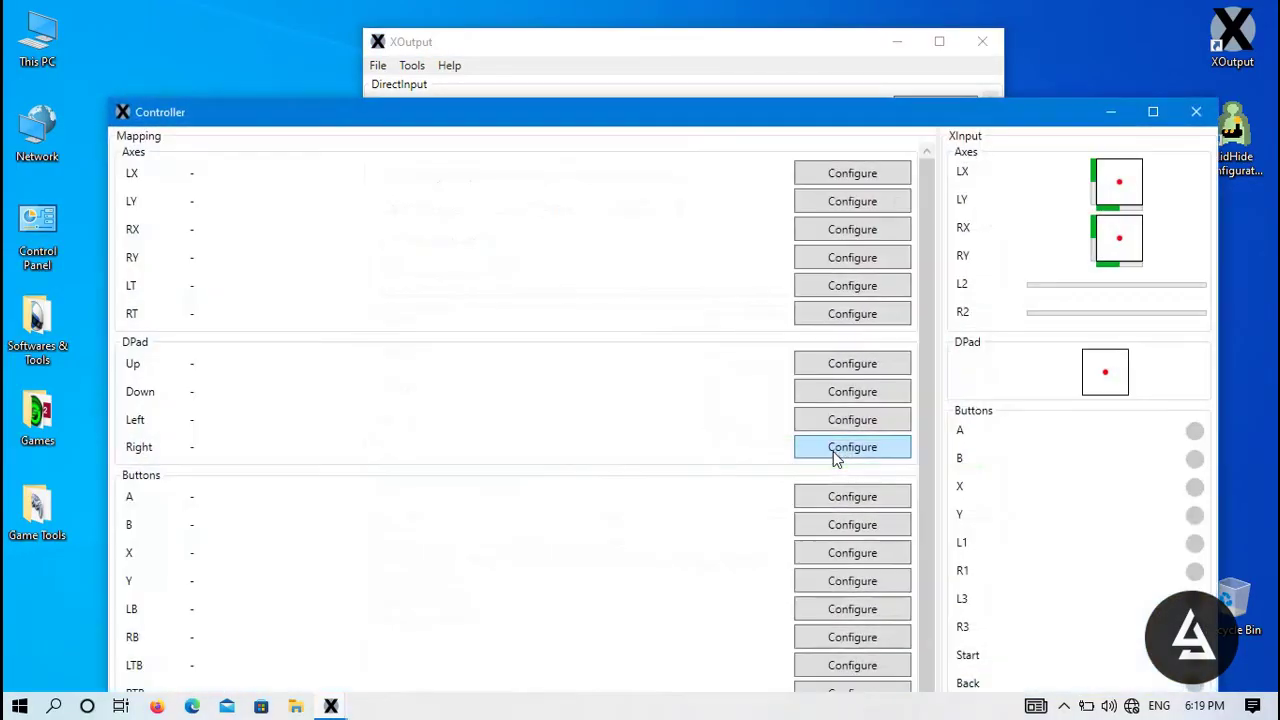
pyautogui.moveTo(787, 112); pyautogui.dragTo(797, 25)
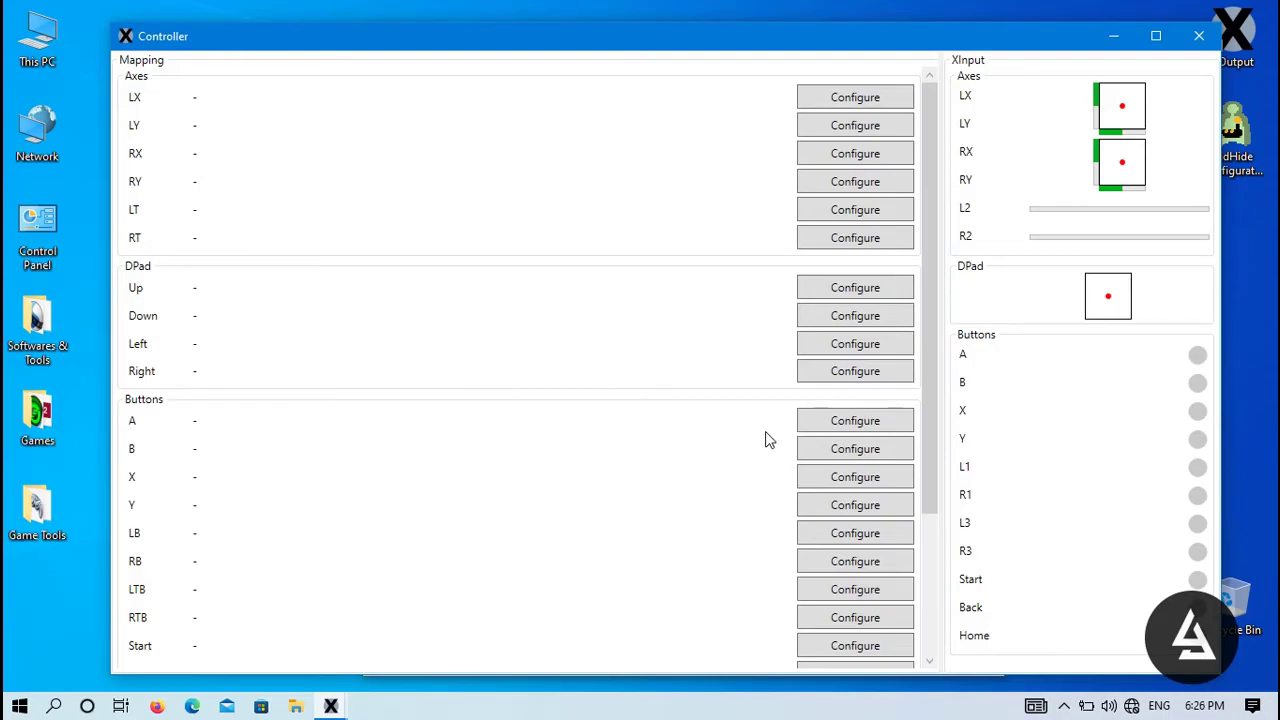
# - Map button A to the Twin USB Joystick's Y Axis, B to Button 4 and X to Button 2
pyautogui.click(840, 428)
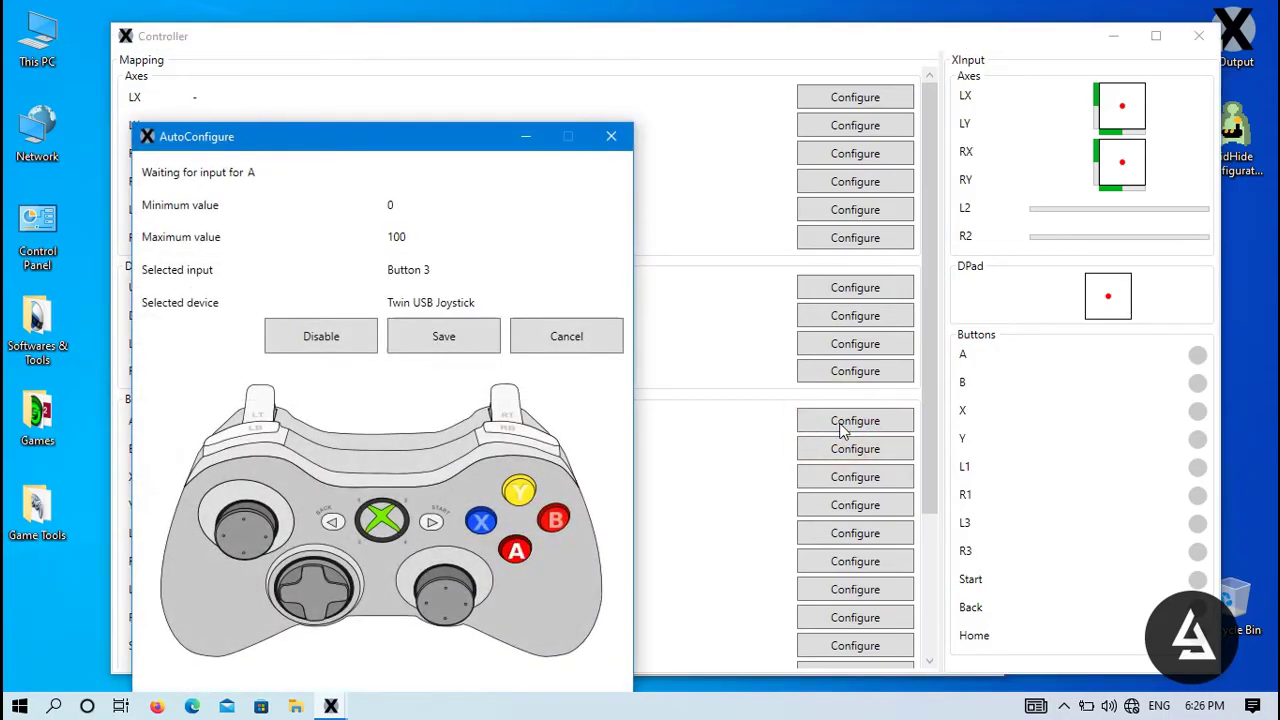
pyautogui.click(426, 336)
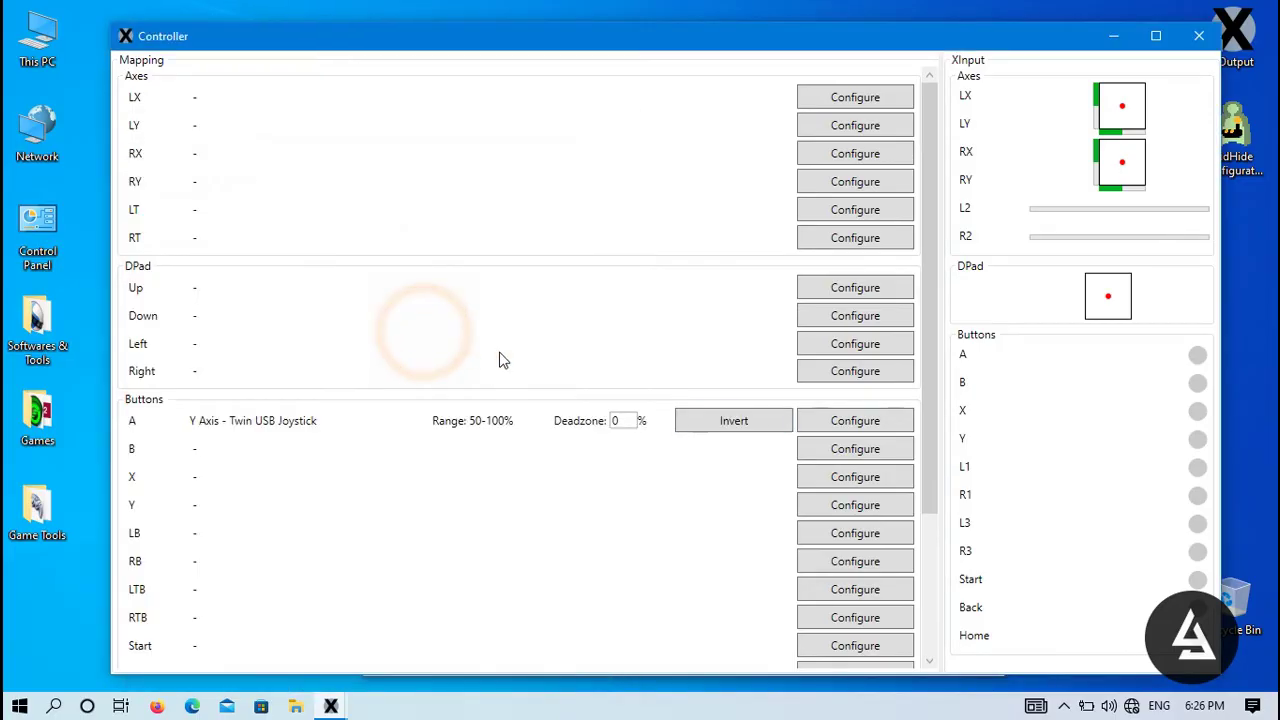
pyautogui.click(829, 451)
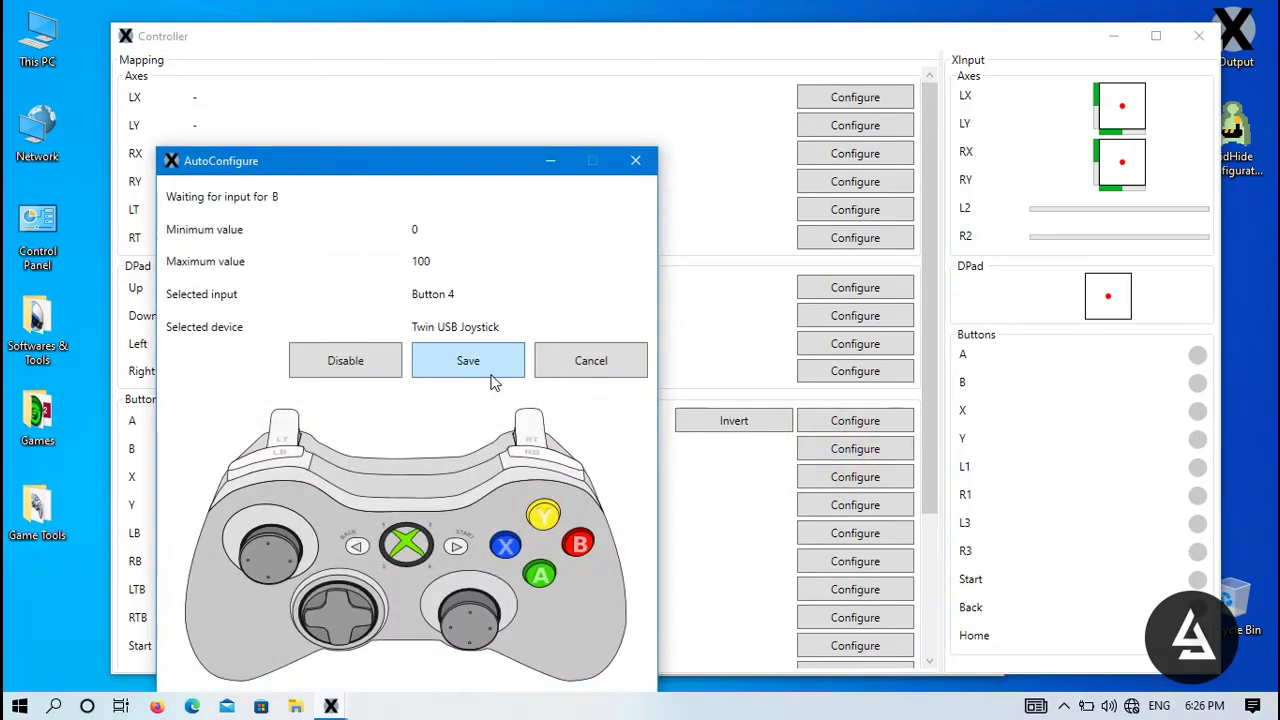
pyautogui.click(474, 361)
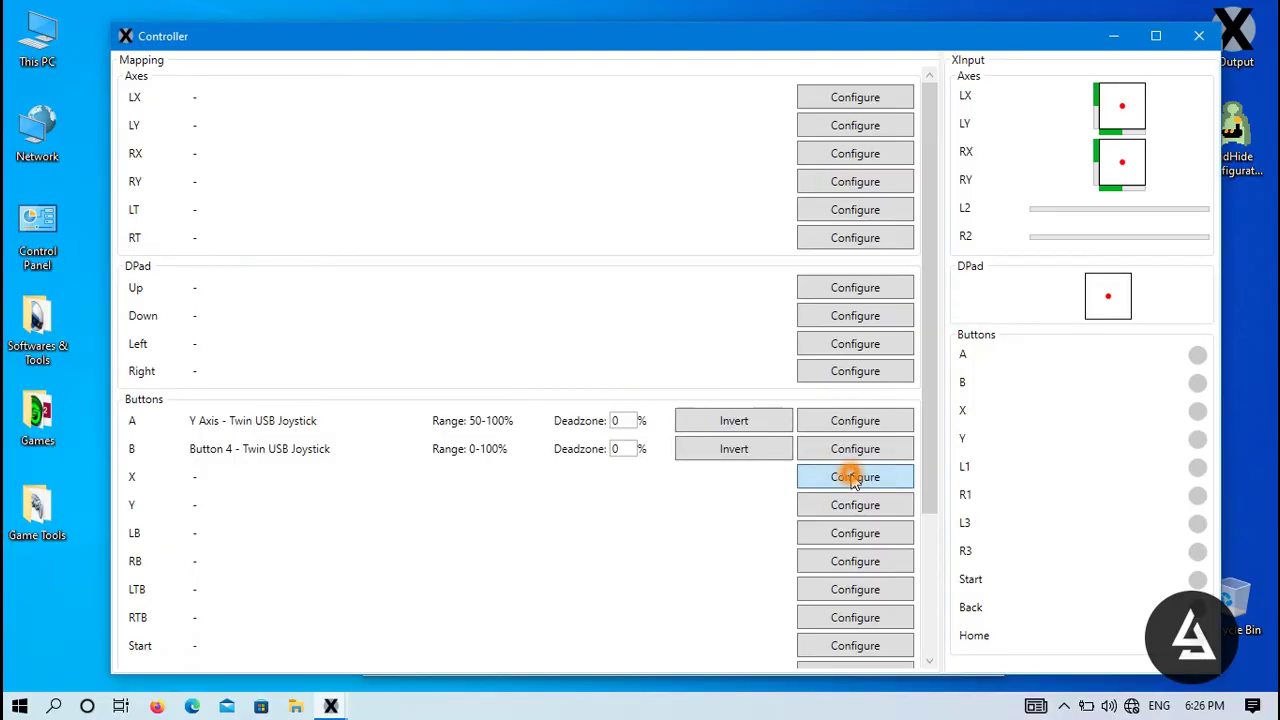
pyautogui.click(808, 476)
pyautogui.click(346, 240)
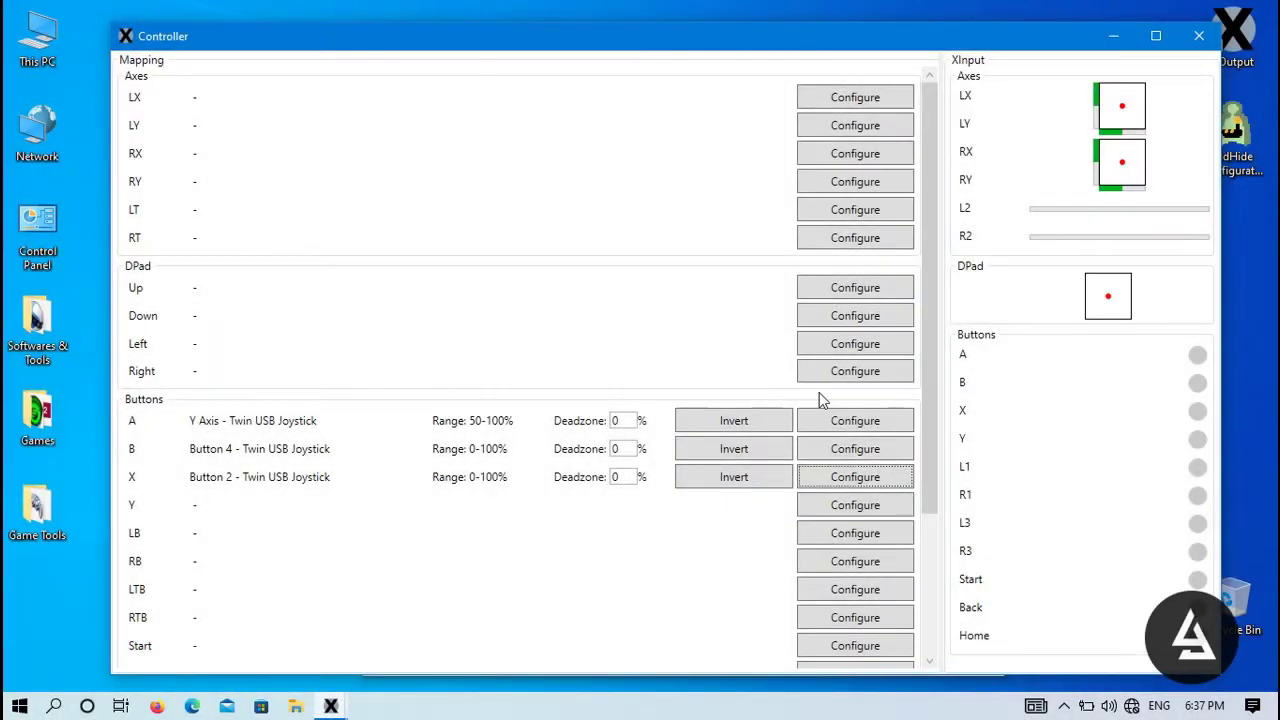
# - Disable the current mappings of buttons A, B and X
pyautogui.click(838, 425)
pyautogui.click(307, 301)
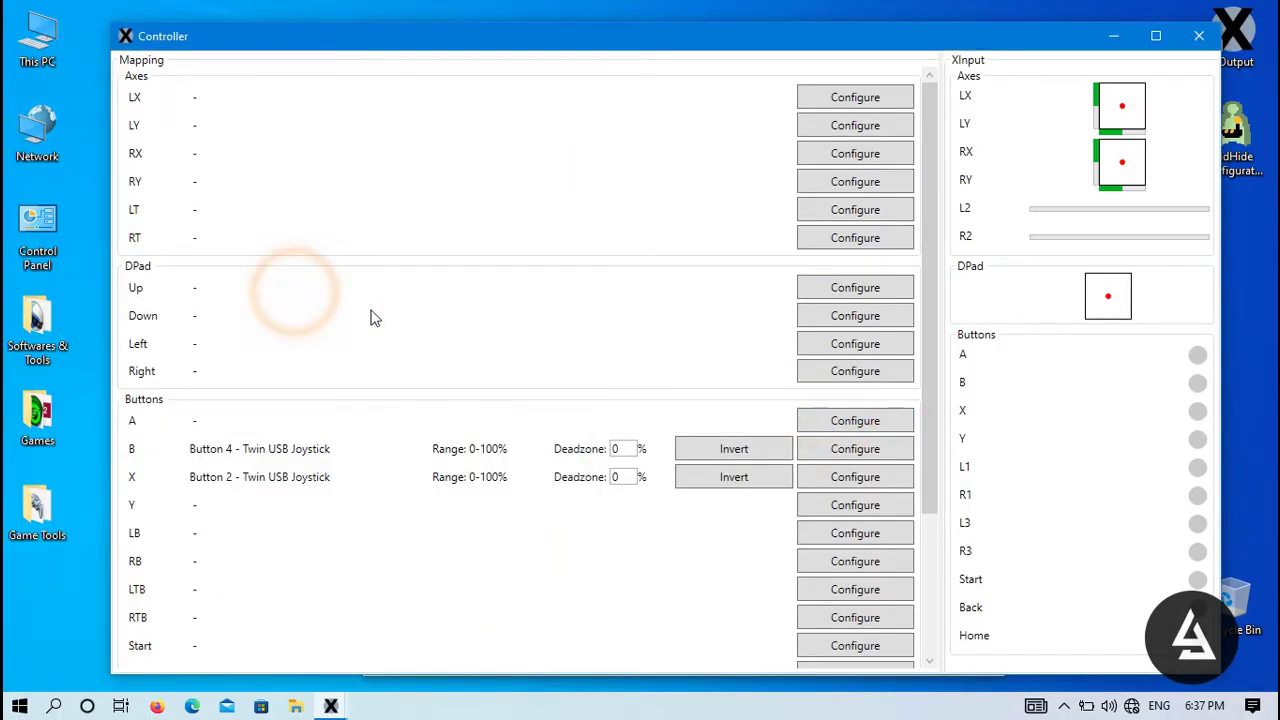
pyautogui.click(829, 455)
pyautogui.click(299, 309)
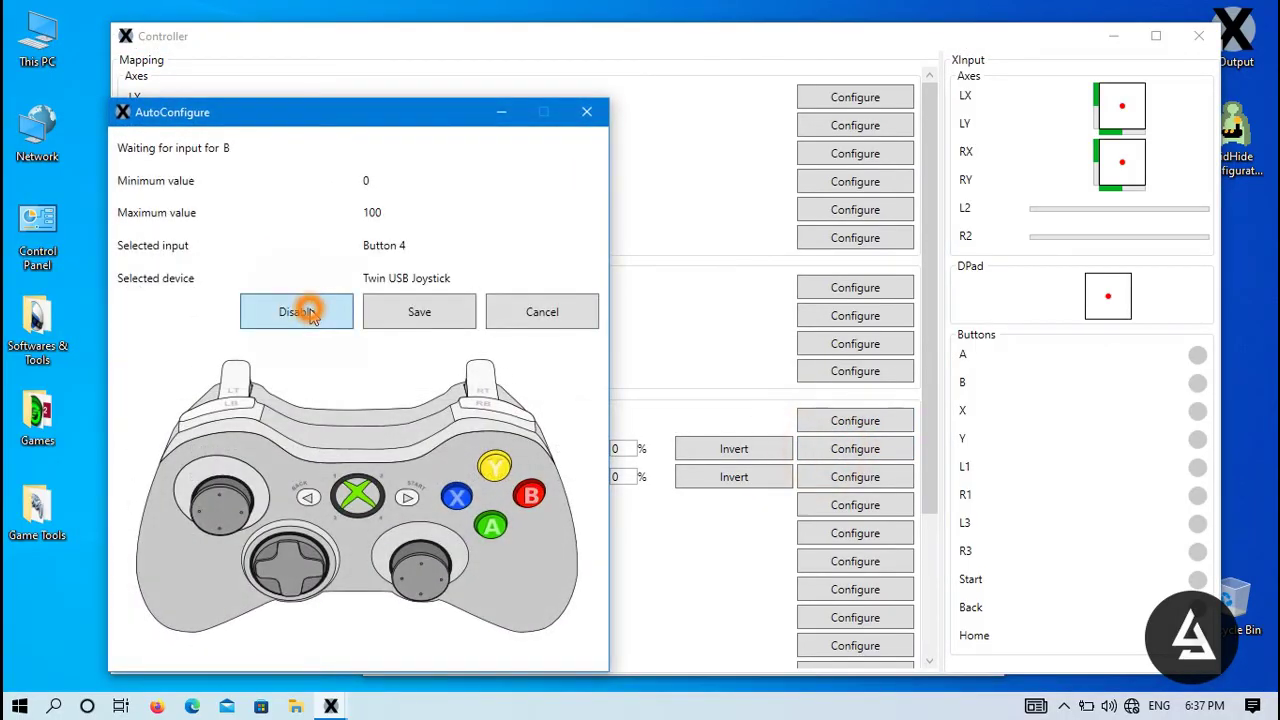
pyautogui.click(884, 482)
pyautogui.click(320, 335)
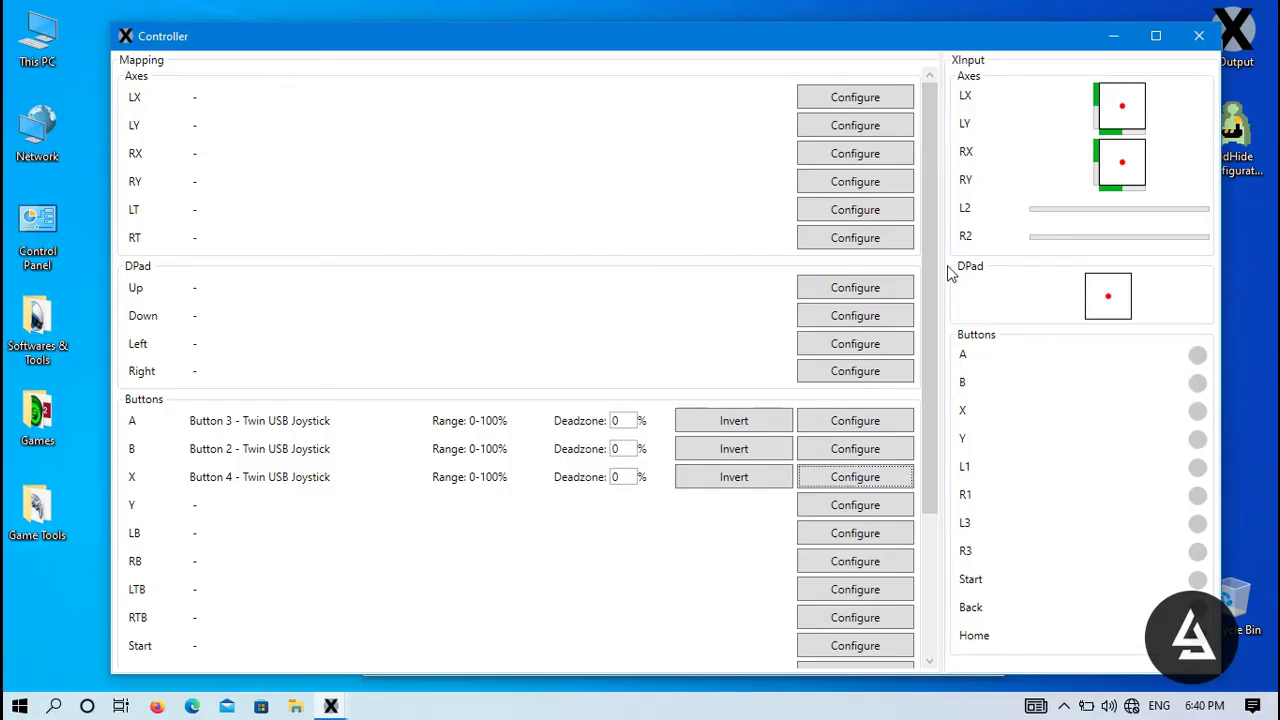
# - Rename the new controller to My New Controller, close its settings and save the configuration
pyautogui.moveTo(928, 260); pyautogui.dragTo(932, 505)
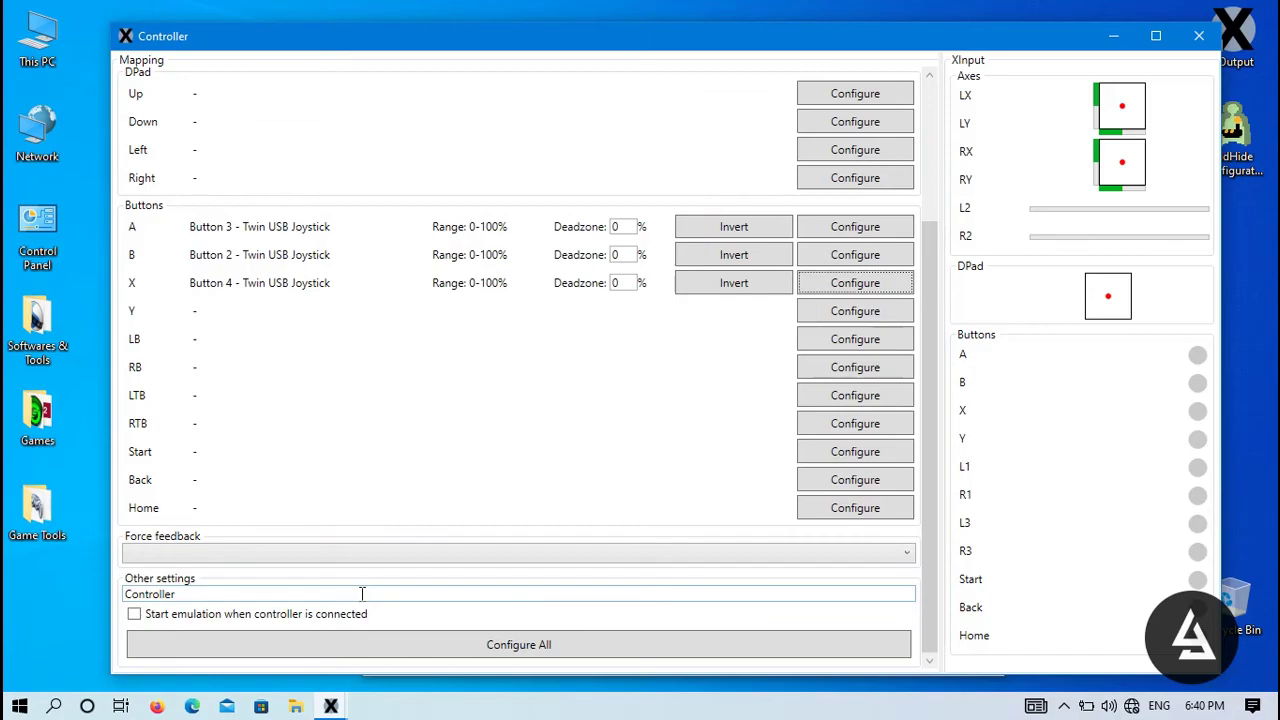
pyautogui.moveTo(206, 592); pyautogui.dragTo(127, 597)
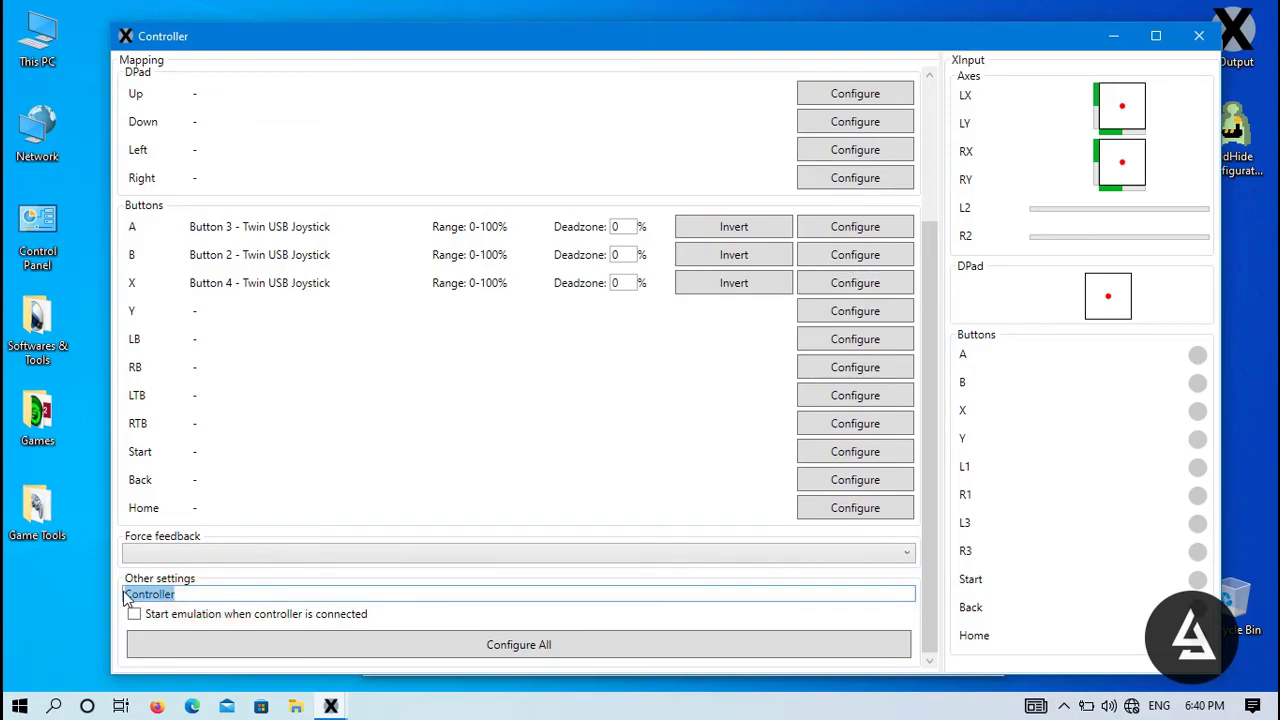
pyautogui.write('My New C')
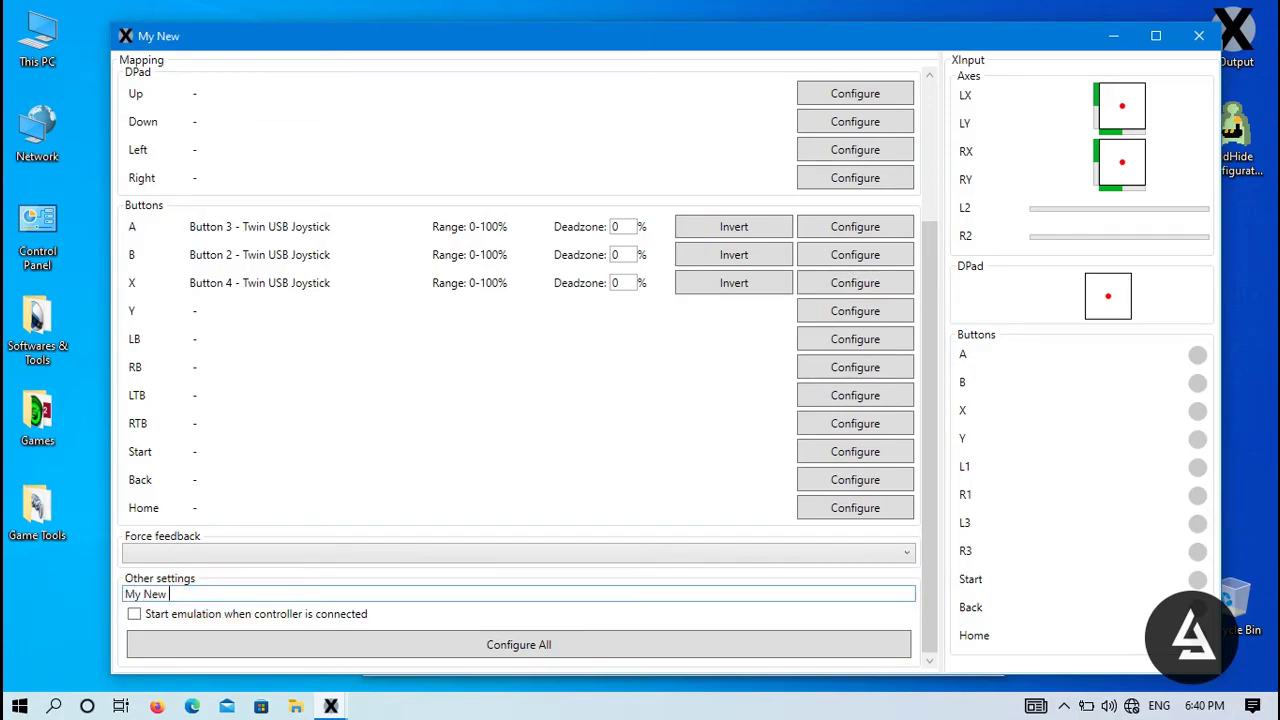
pyautogui.write('ontroller')
pyautogui.click(1199, 35)
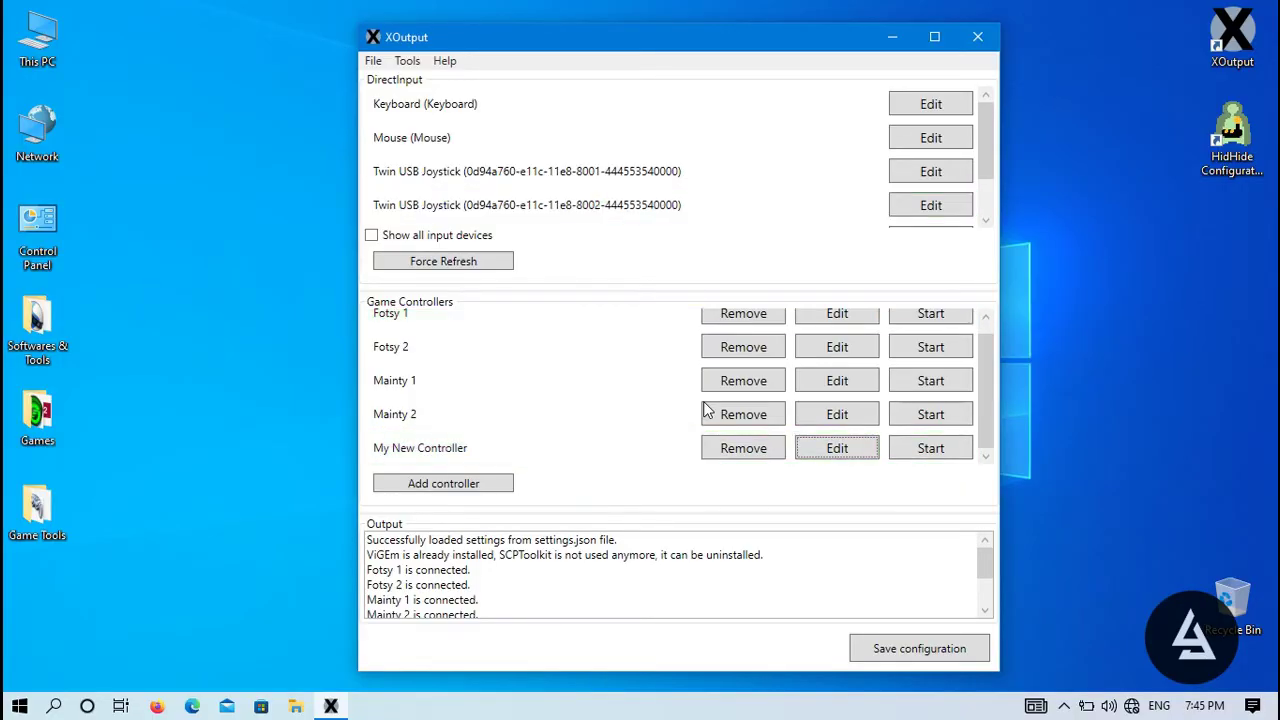
pyautogui.click(895, 658)
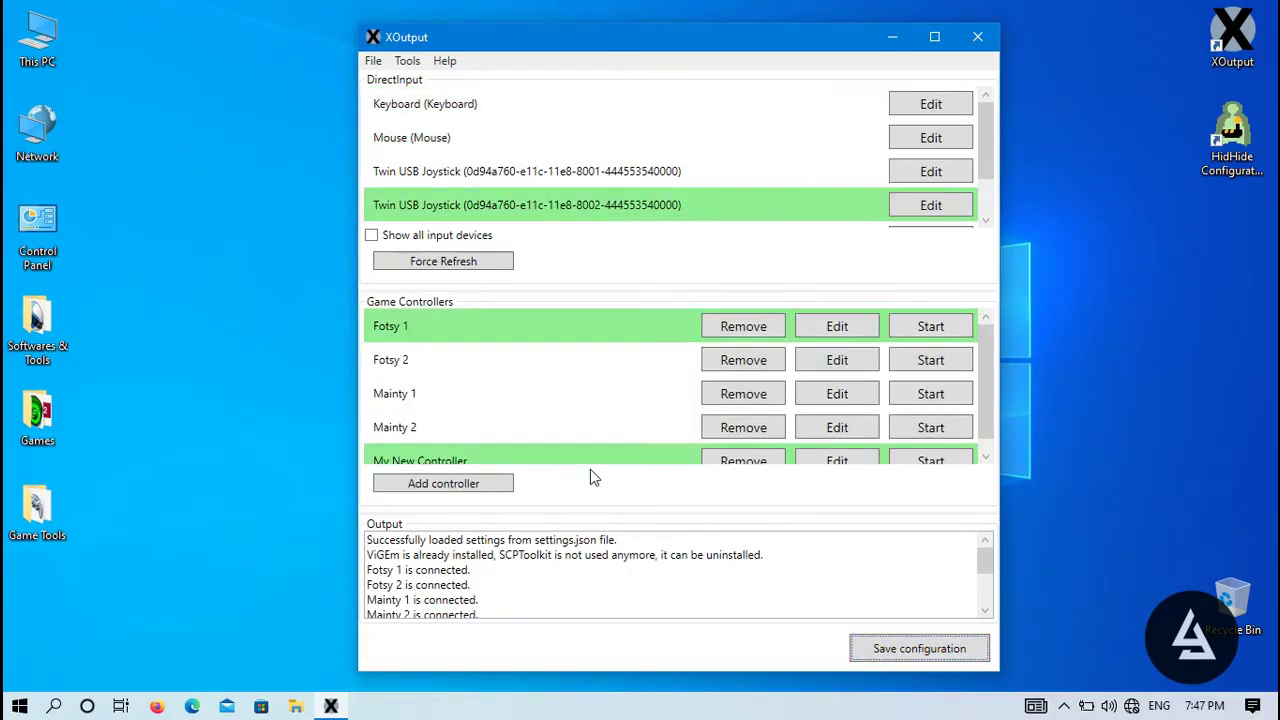
# - Start emulation for Fotsy 1, Fotsy 2, Mainty 1 and Mainty 2, then close the XOutput window
pyautogui.click(947, 326)
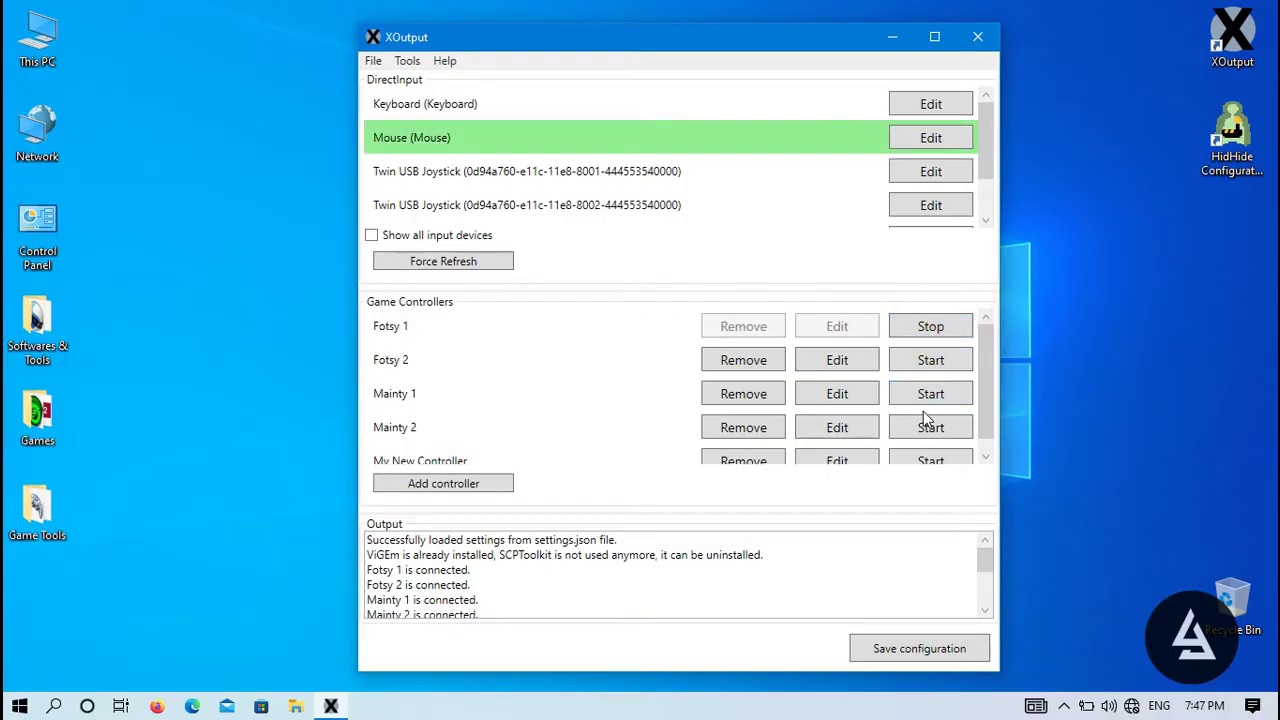
pyautogui.click(918, 326)
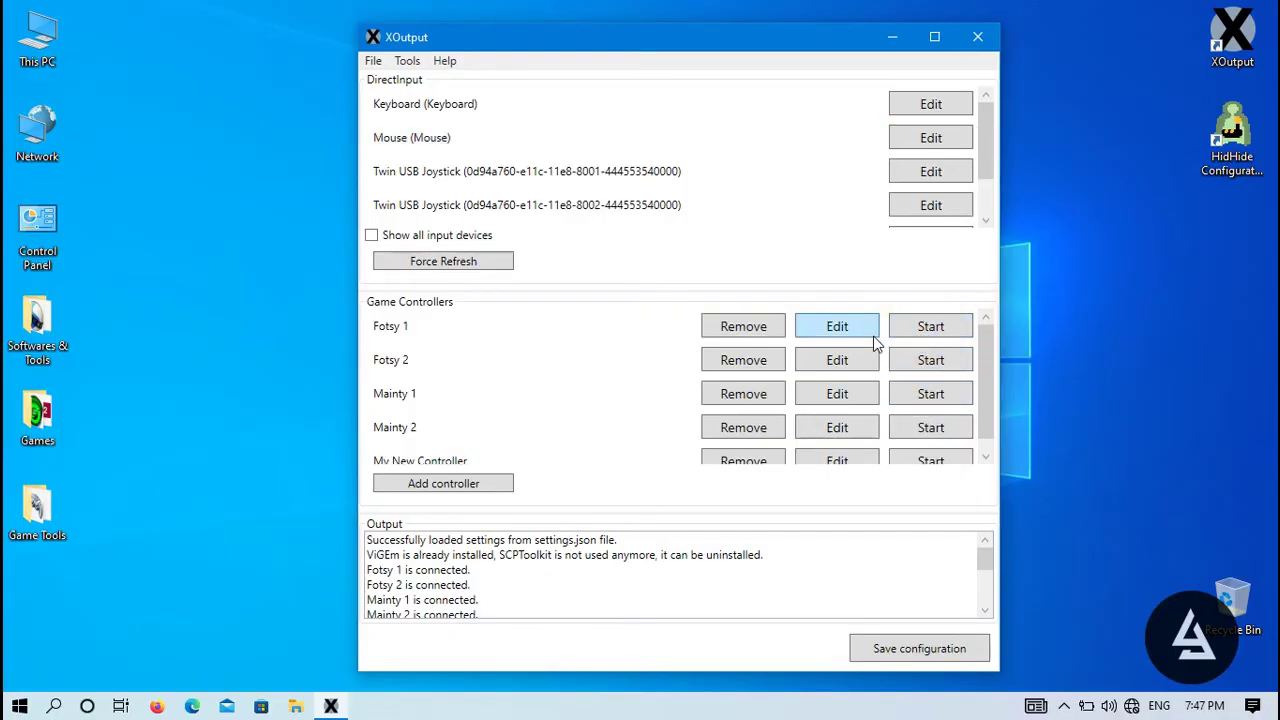
pyautogui.click(903, 336)
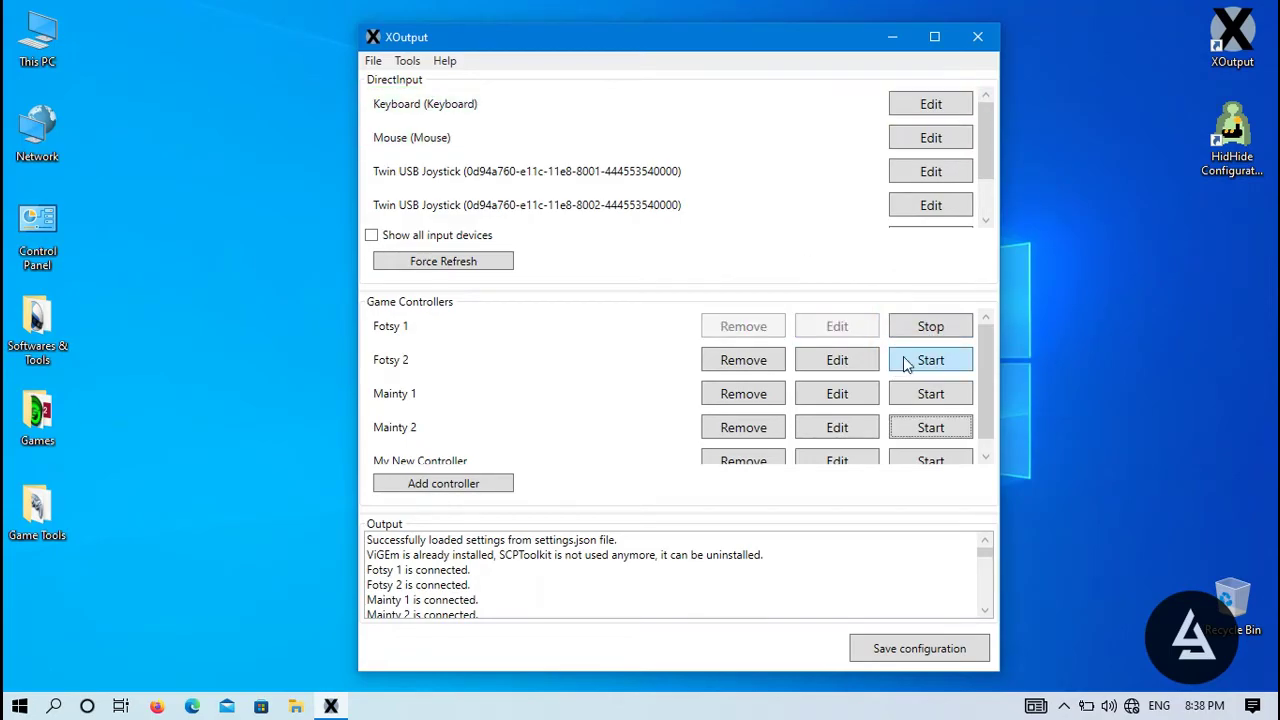
pyautogui.click(905, 364)
pyautogui.click(914, 392)
pyautogui.click(923, 426)
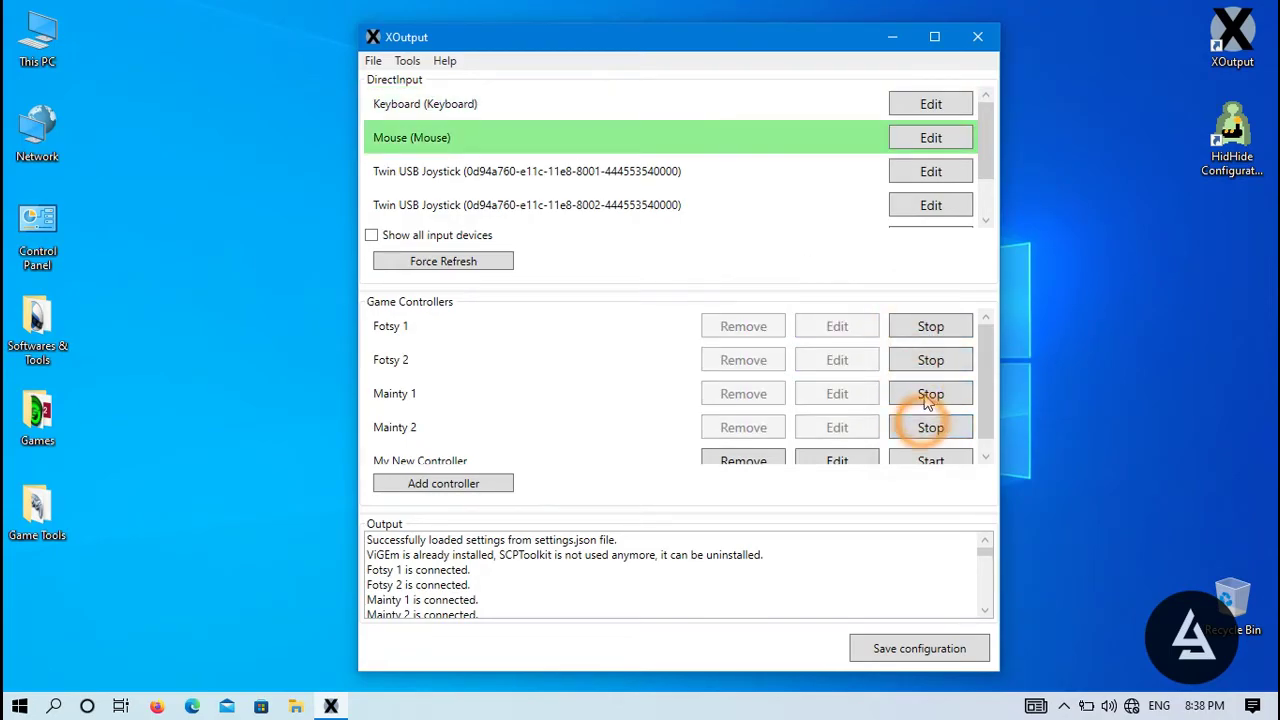
pyautogui.click(978, 37)
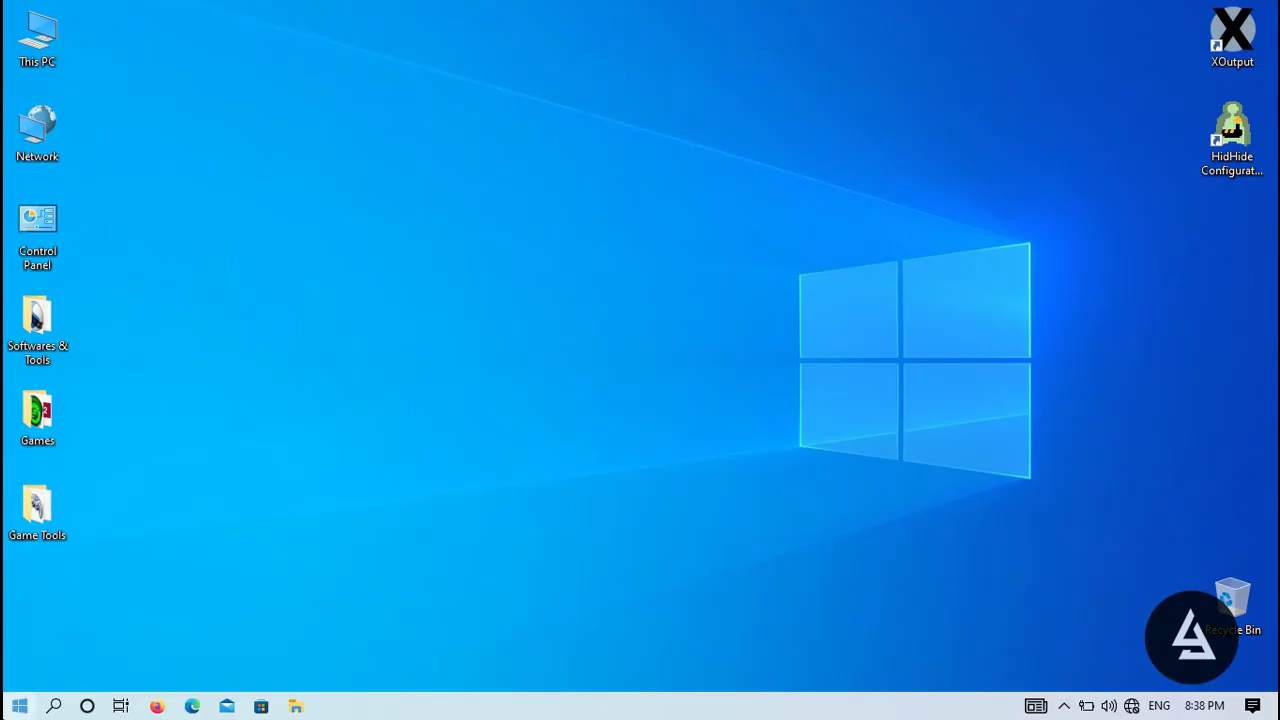
# - Open the USB game controllers setup and view the test page of the first Controller (XBOX 360 For Windows)
pyautogui.click(54, 706)
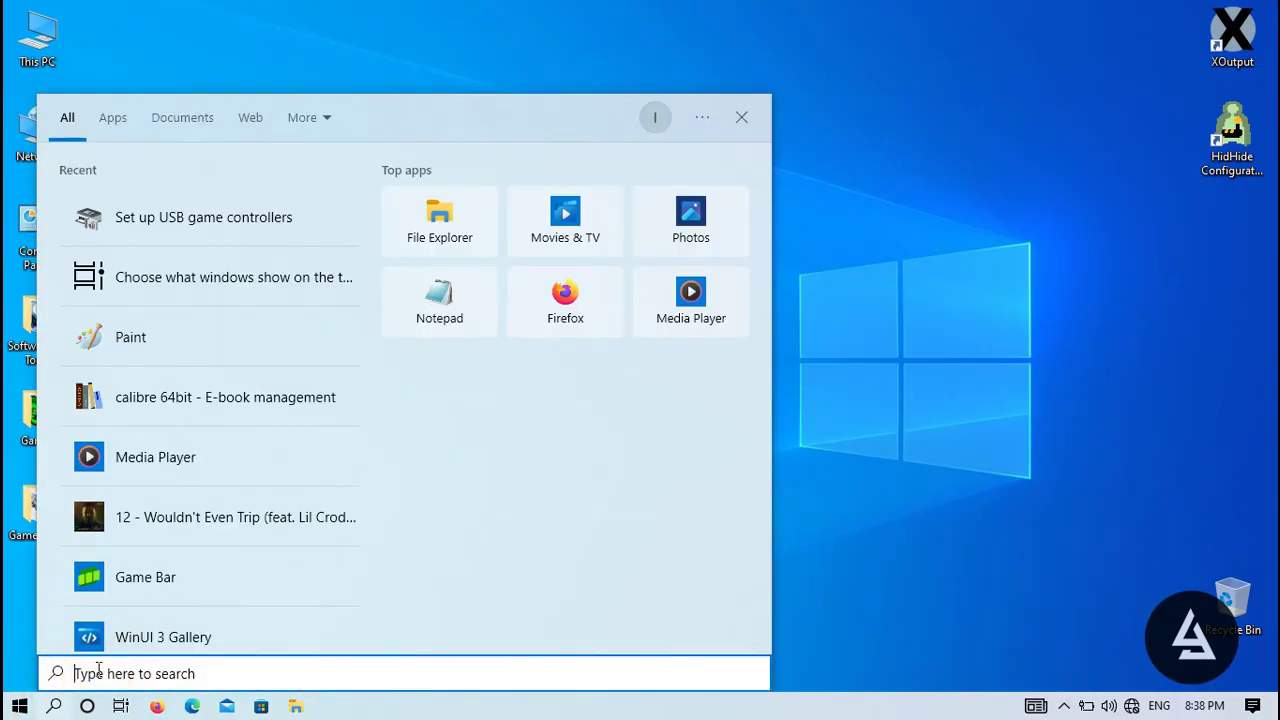
pyautogui.write('game')
pyautogui.click(132, 226)
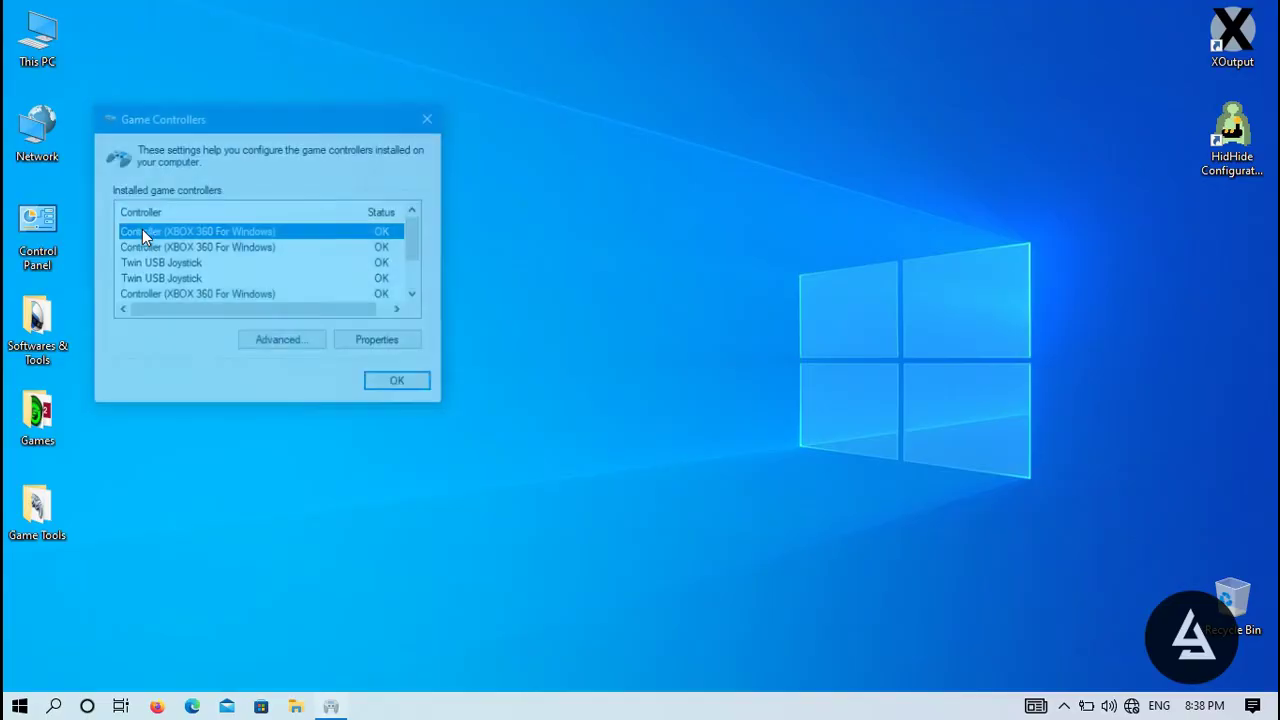
pyautogui.doubleClick(228, 234)
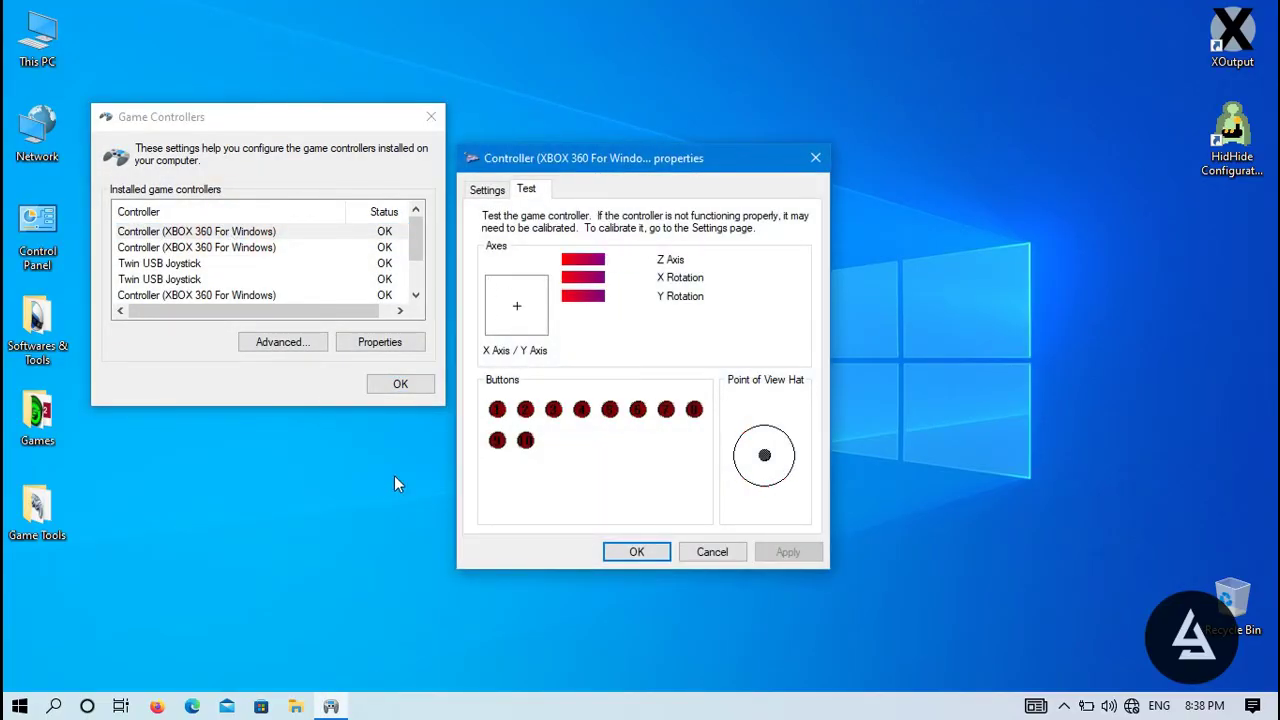
# - View the test page of the second Controller (XBOX 360 For Windows) and close the game controllers dialog
pyautogui.click(630, 560)
pyautogui.doubleClick(352, 252)
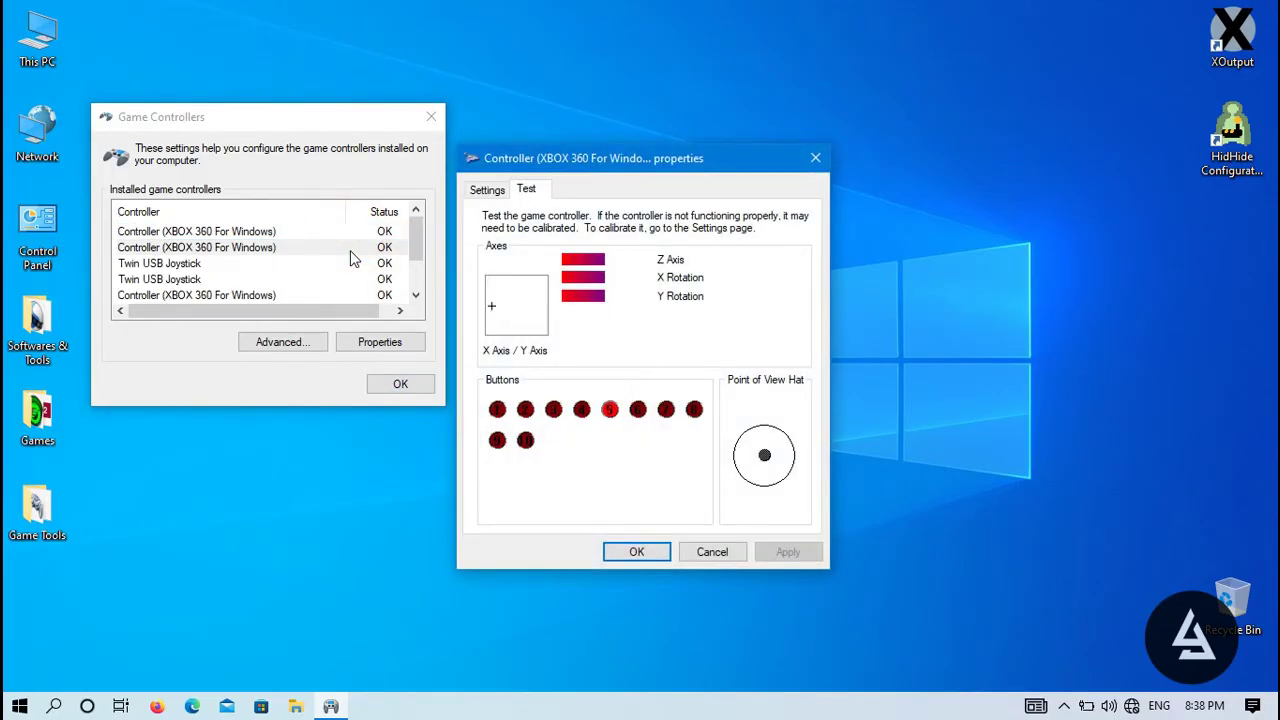
pyautogui.click(614, 551)
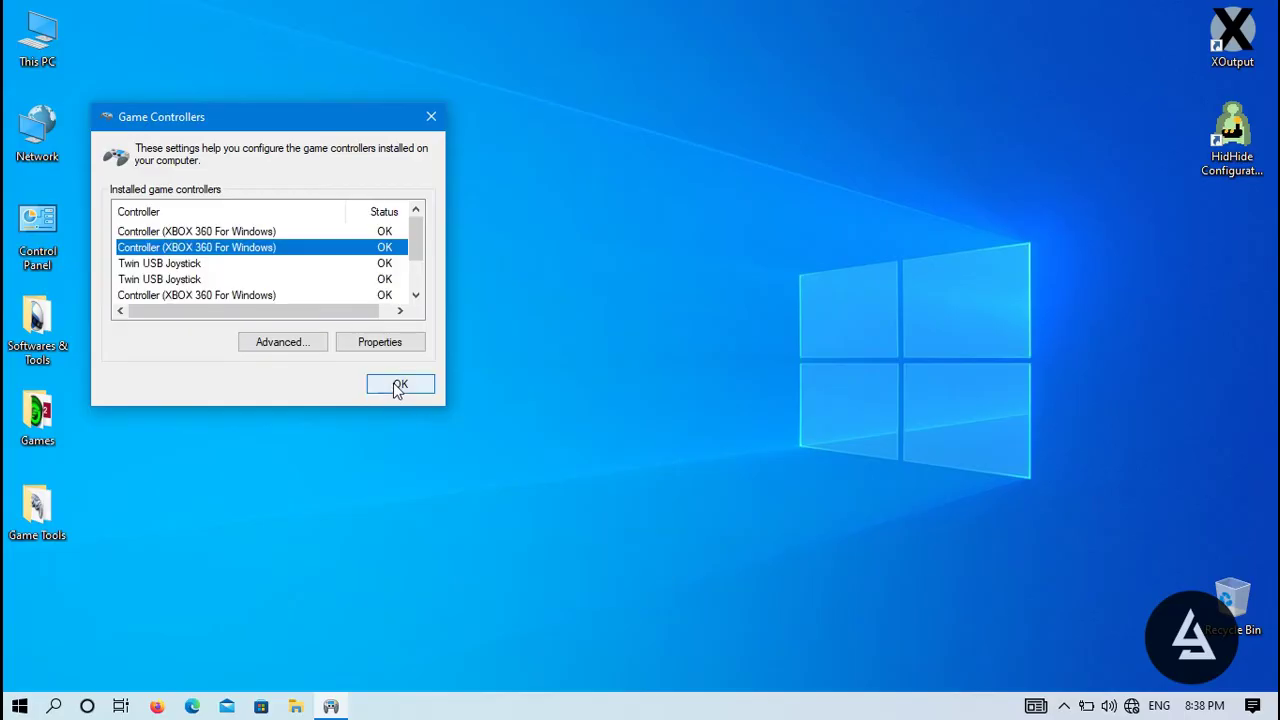
pyautogui.click(398, 385)
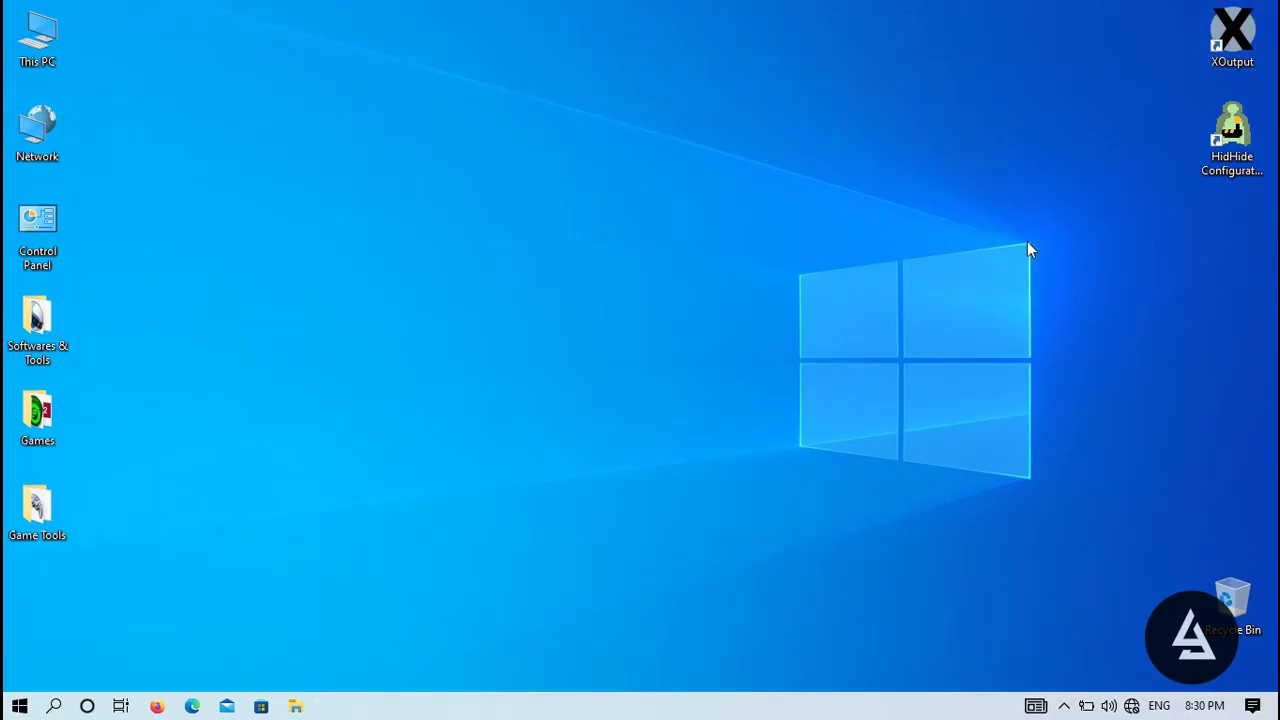
# - Open the HidHide Configuration Client and mark both Twin USB Joystick devices as hidden
pyautogui.doubleClick(1235, 146)
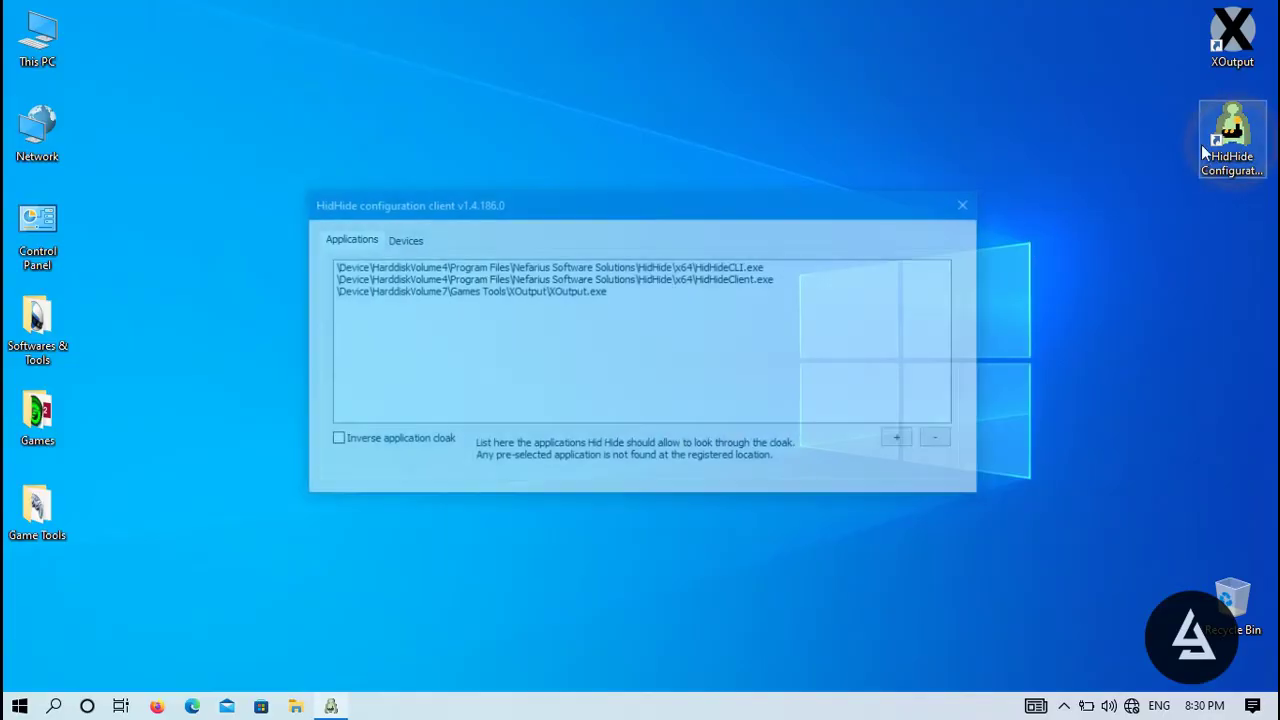
pyautogui.click(406, 242)
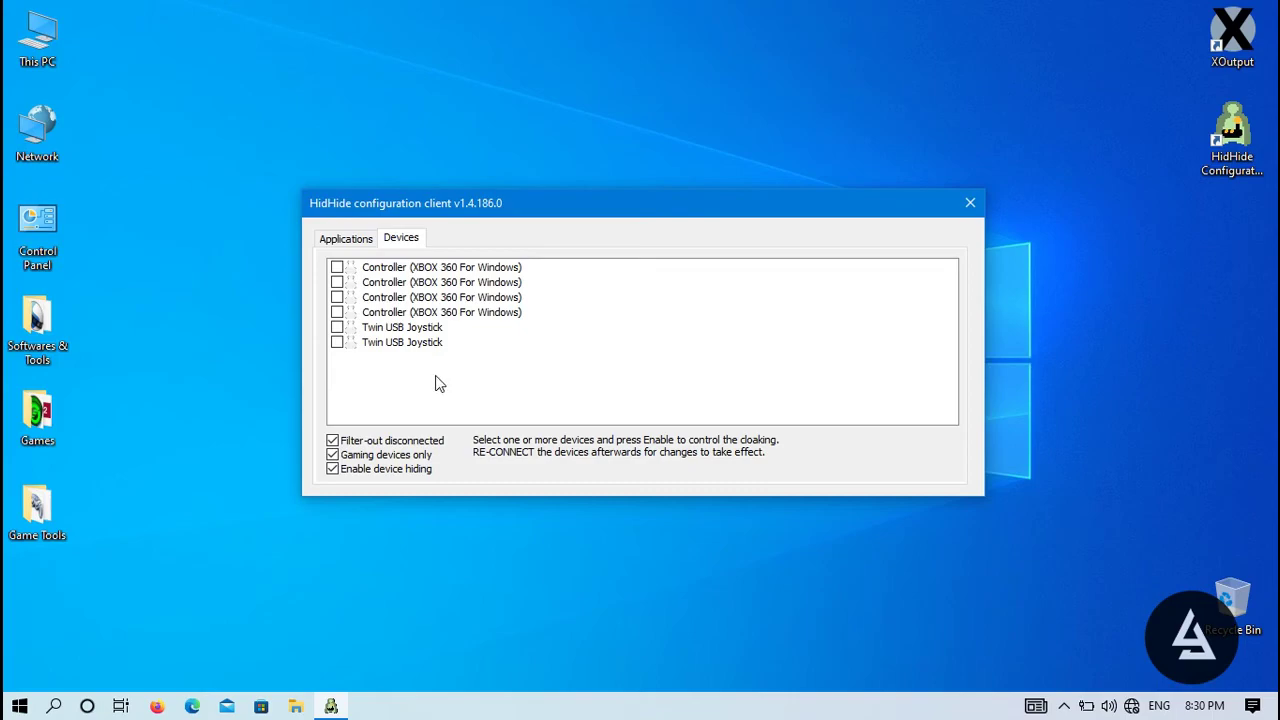
pyautogui.click(337, 343)
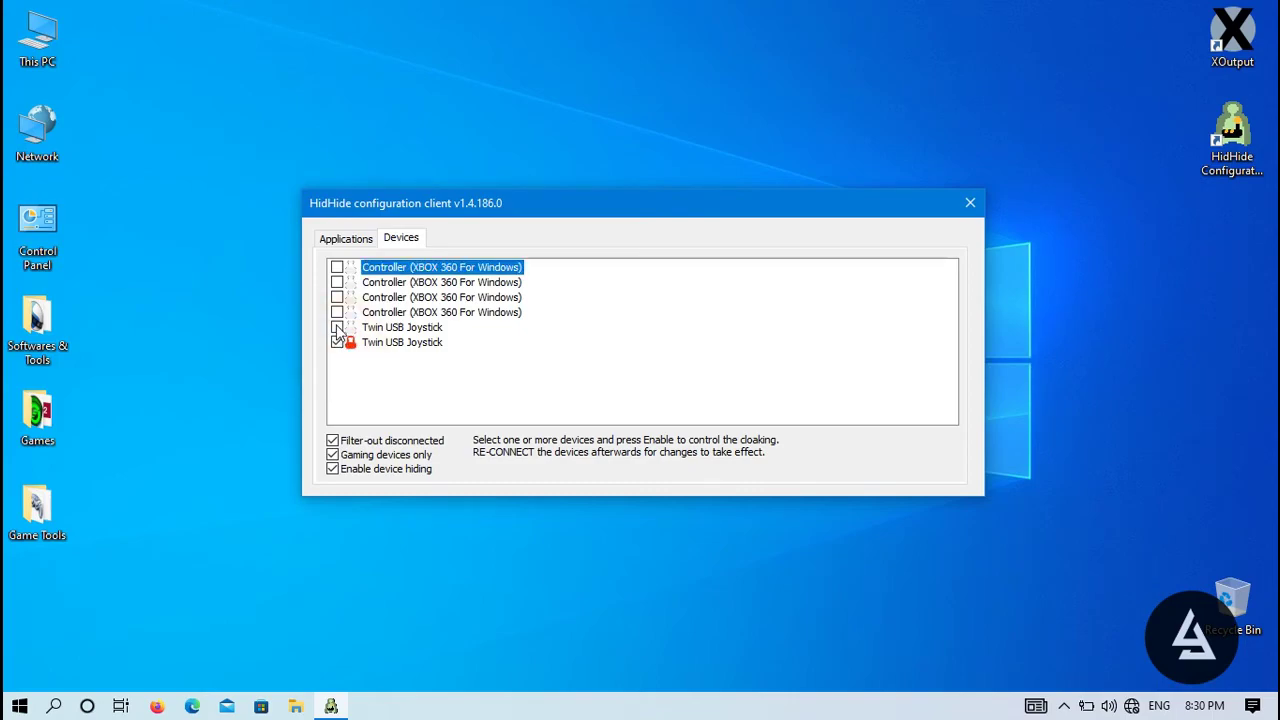
pyautogui.click(337, 328)
# - Check the XOutput.exe entry in HidHide's list of applications allowed to look through the cloak
pyautogui.click(345, 238)
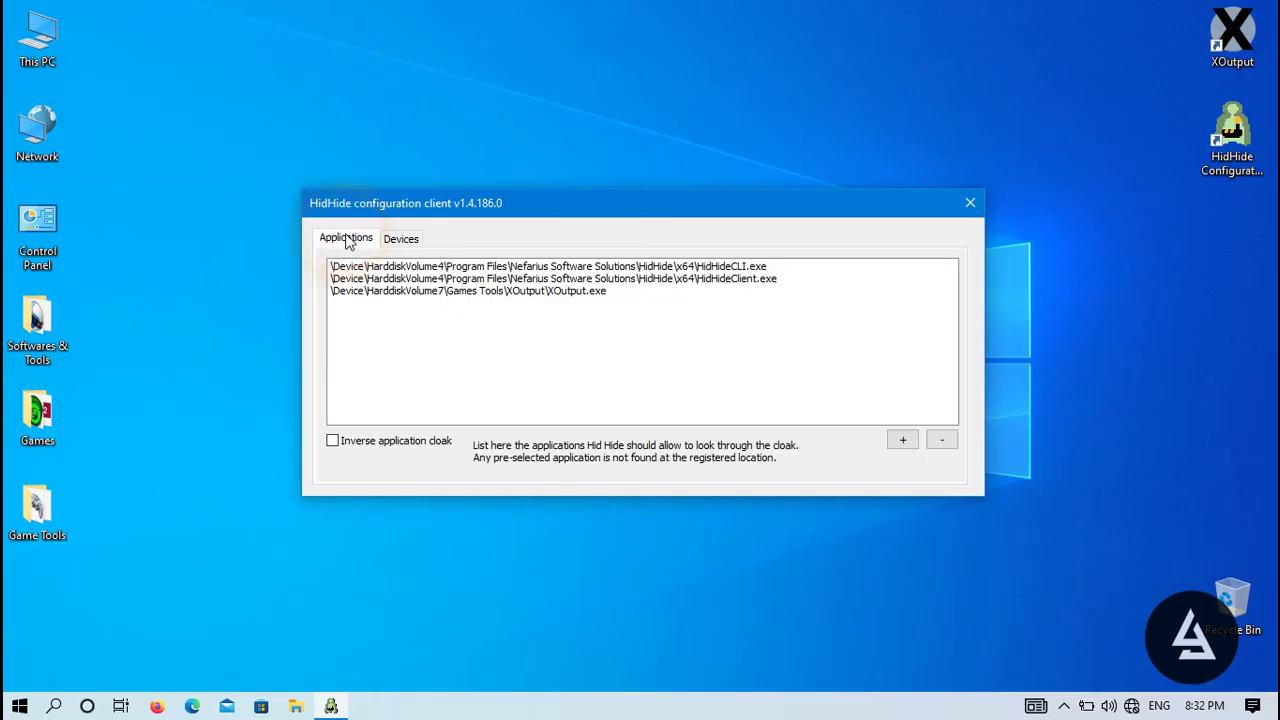
pyautogui.click(528, 293)
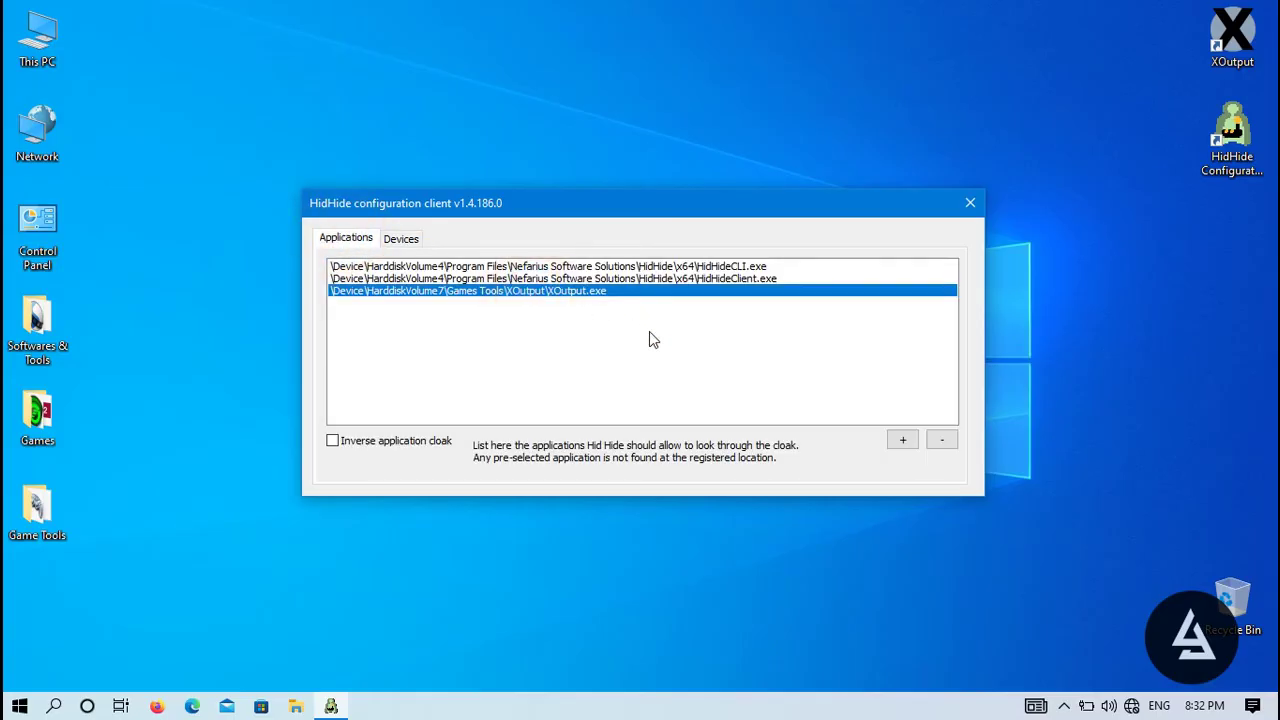
pyautogui.click(580, 305)
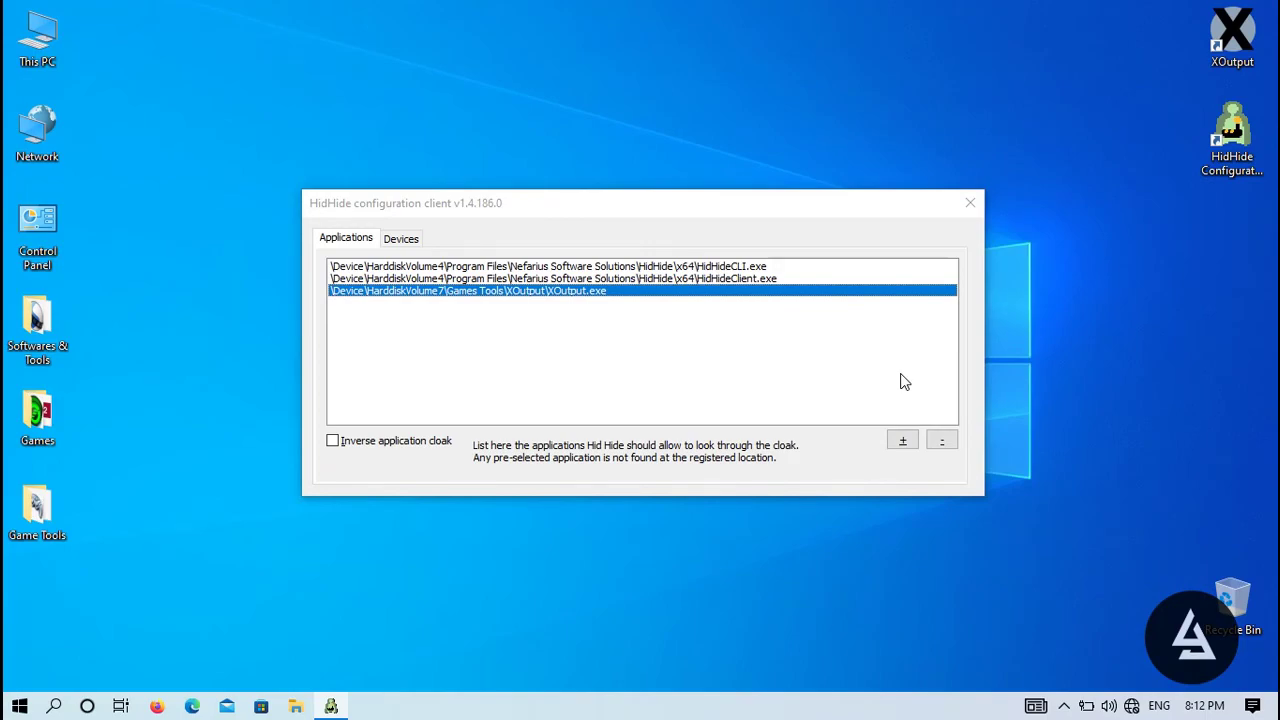
# - Try to add XOutput.exe from D:\Games Tools\XOutput to the allowed applications, and cancel the file selection
pyautogui.click(902, 442)
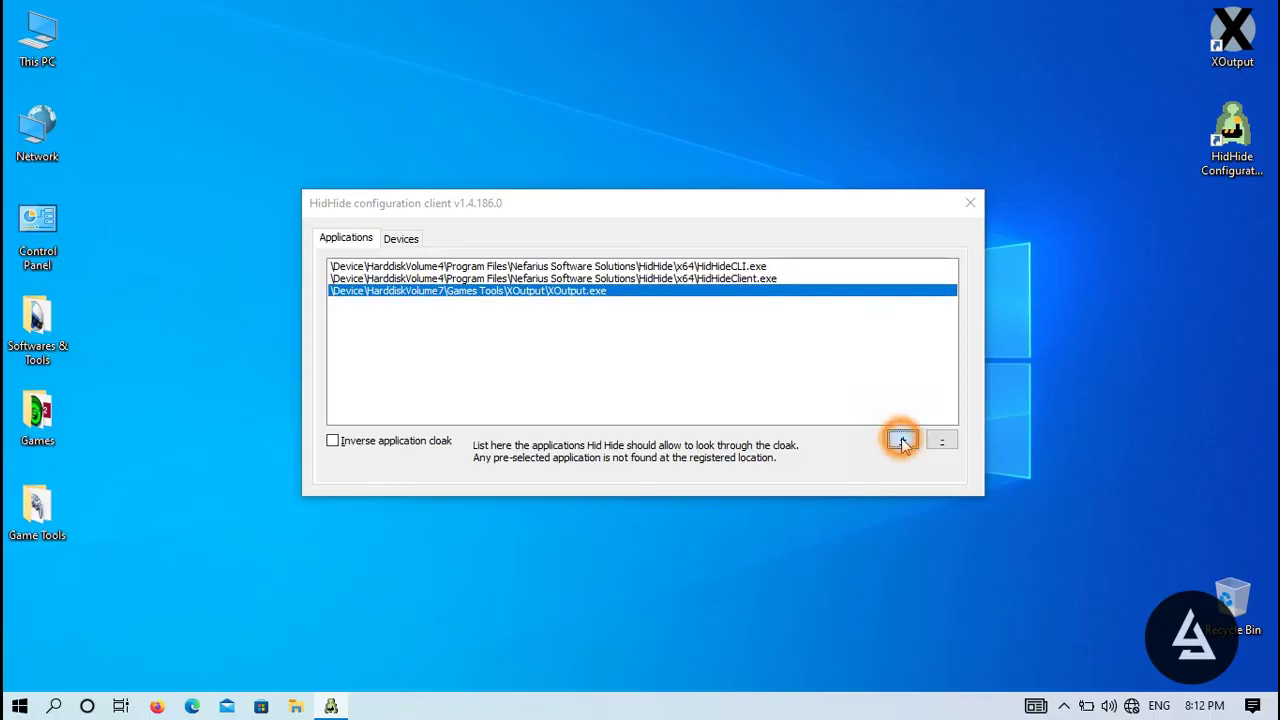
pyautogui.click(655, 150)
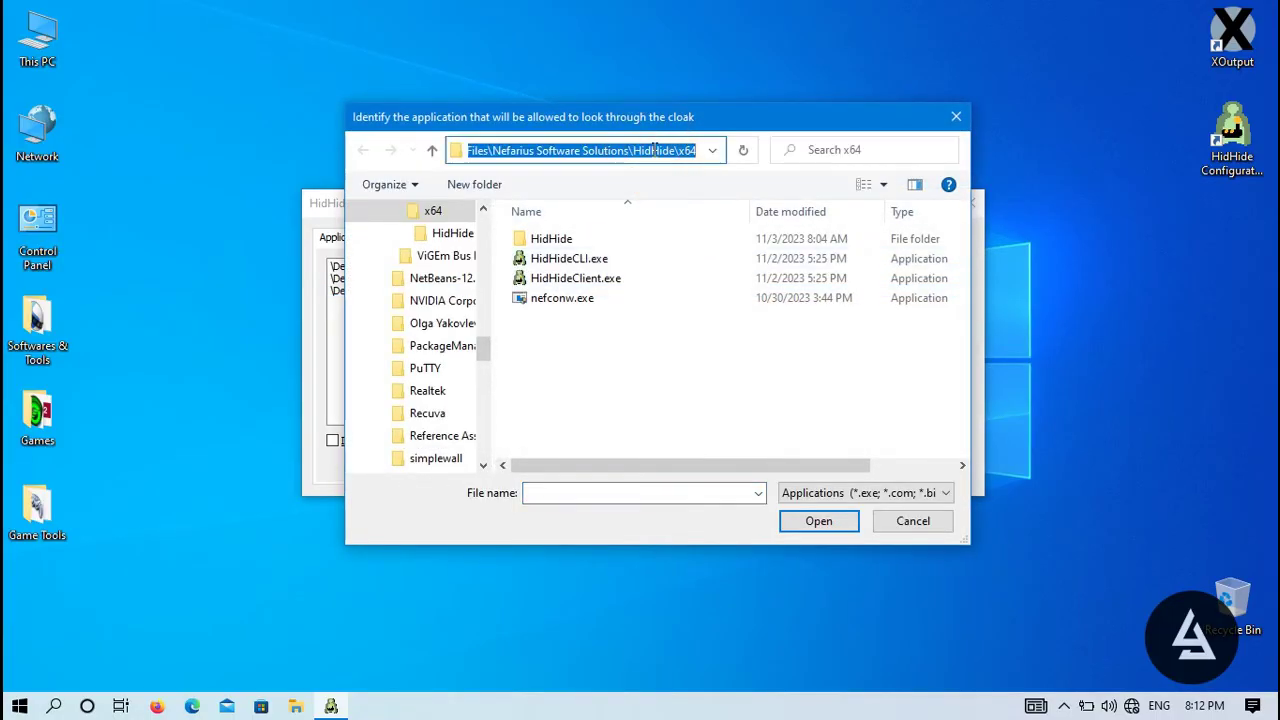
pyautogui.write('D:\\Games Tools\\XOutput')
pyautogui.press('Return')
pyautogui.click(610, 244)
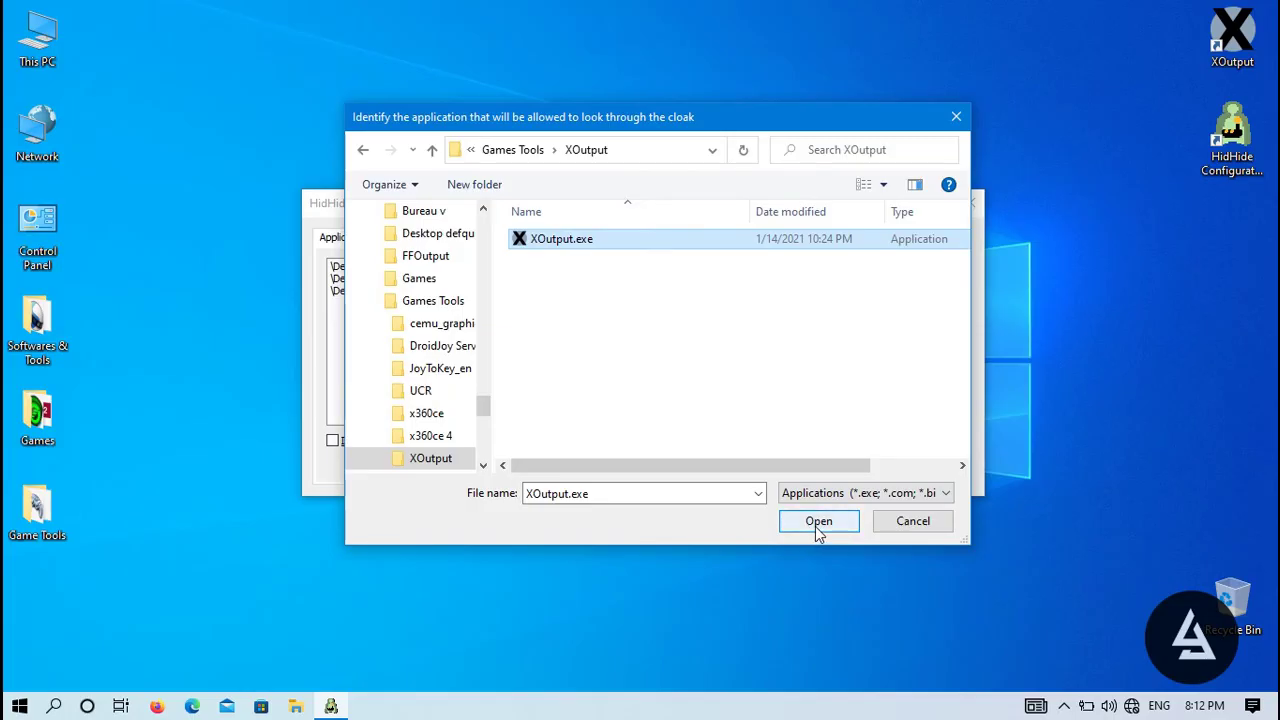
pyautogui.click(897, 520)
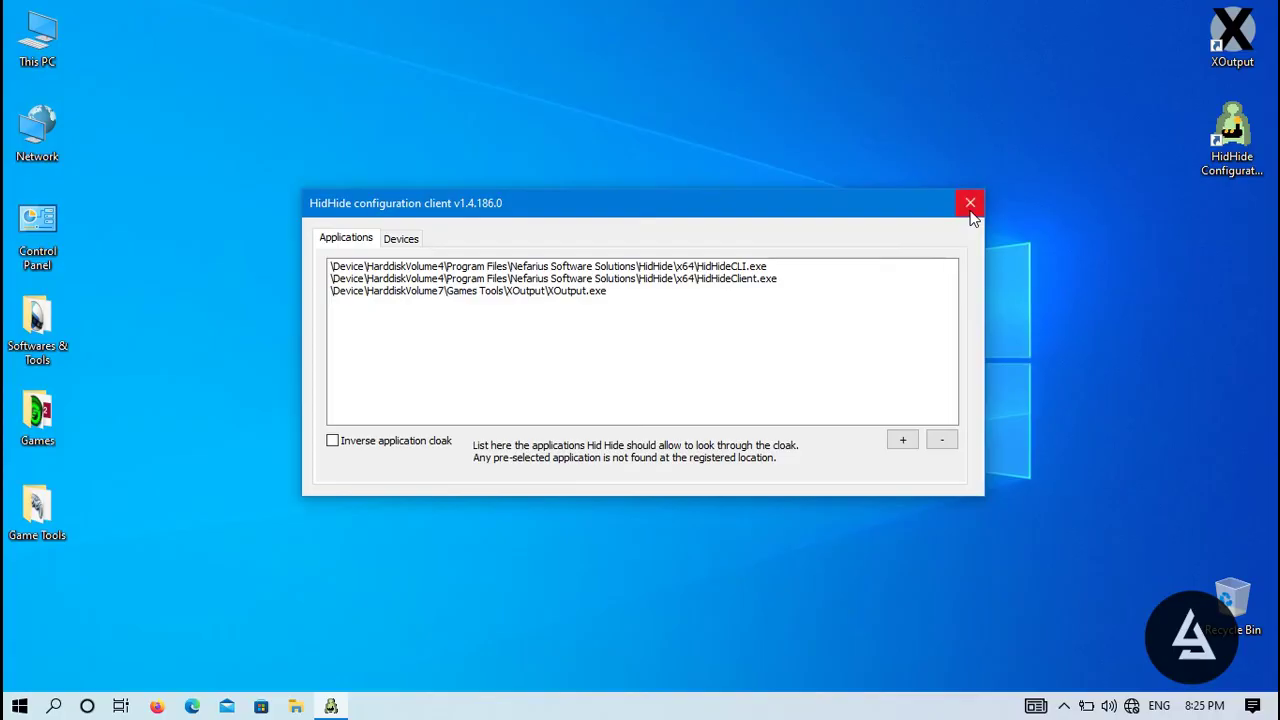
# - Close the HidHide client, search Windows for "game" and open the USB game controllers setup
pyautogui.click(970, 203)
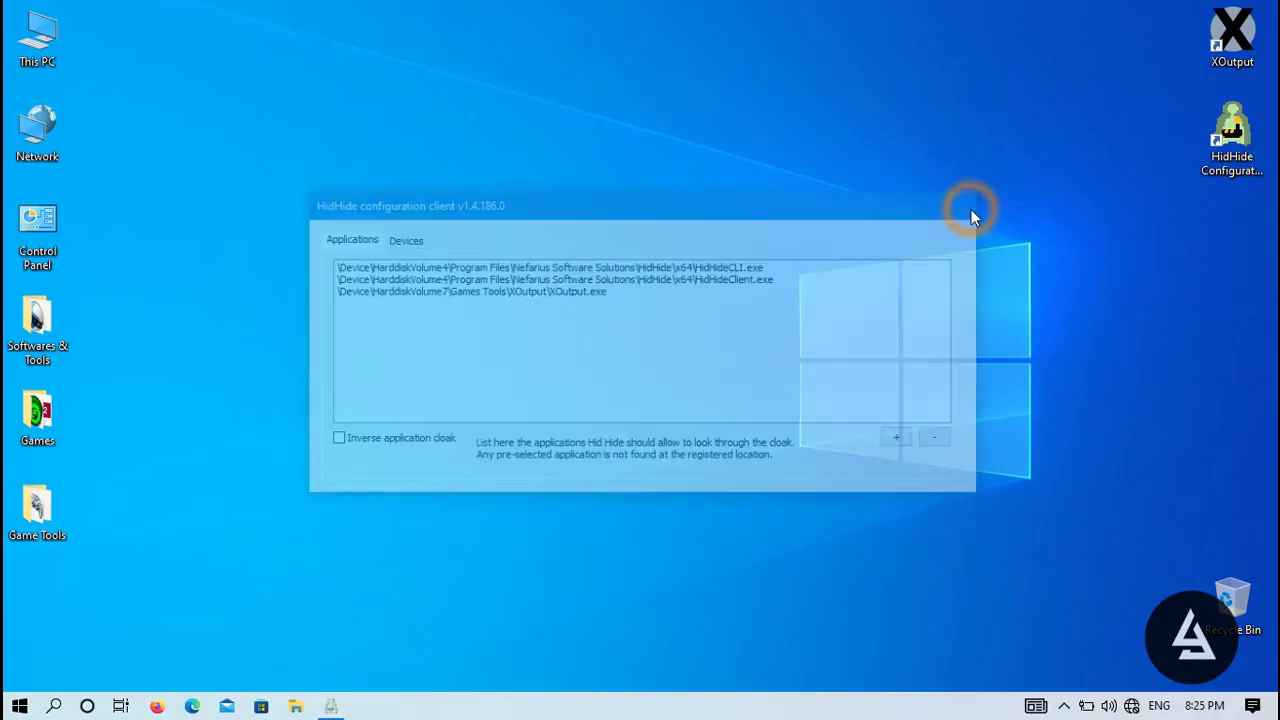
pyautogui.click(55, 707)
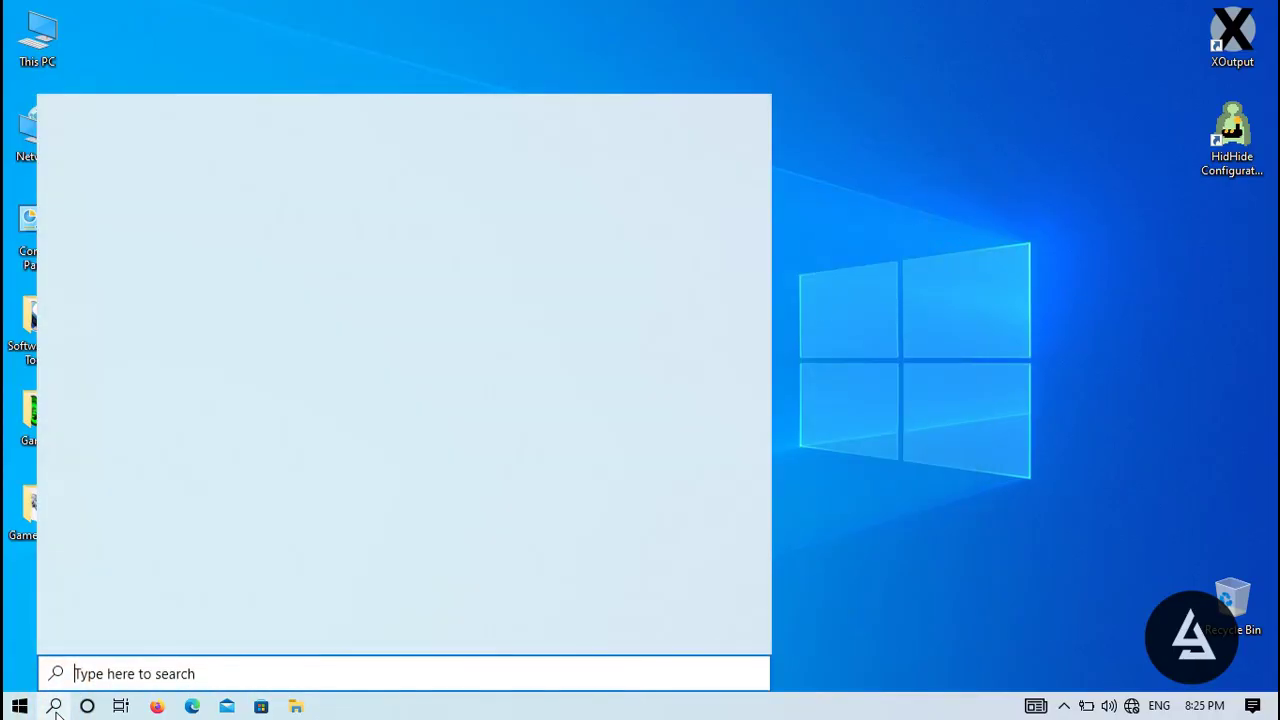
pyautogui.write('game')
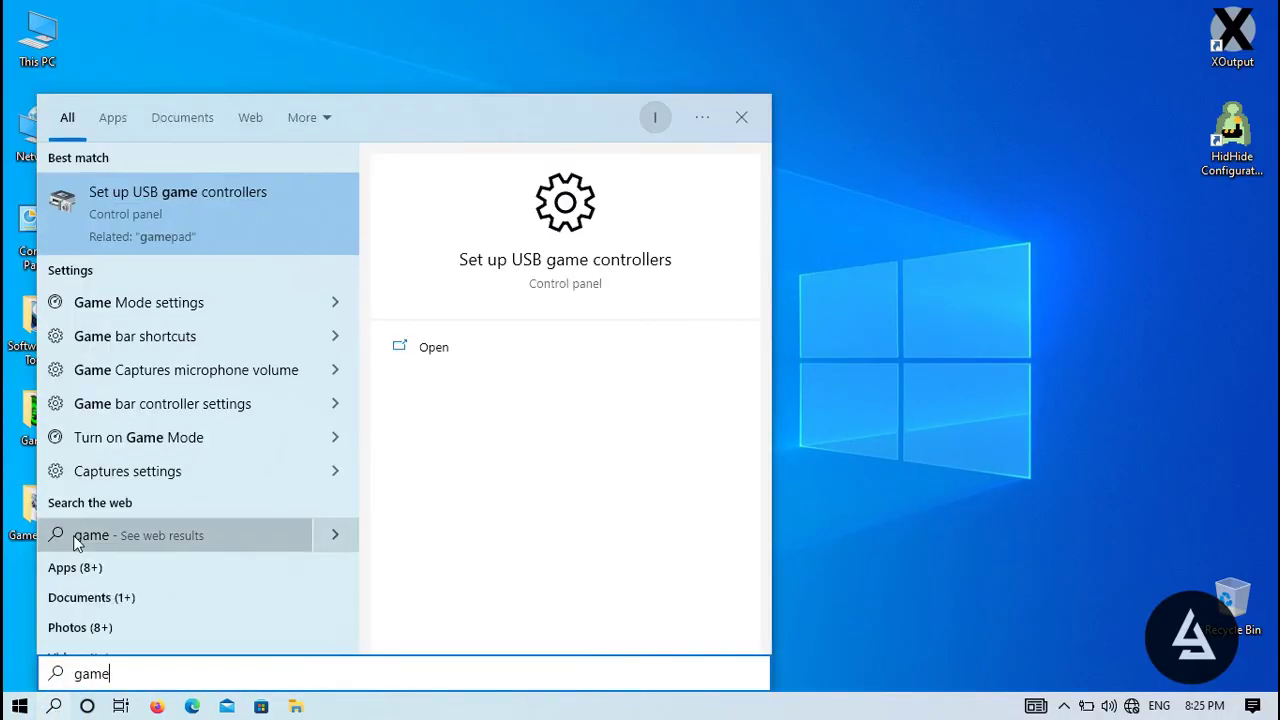
pyautogui.click(214, 209)
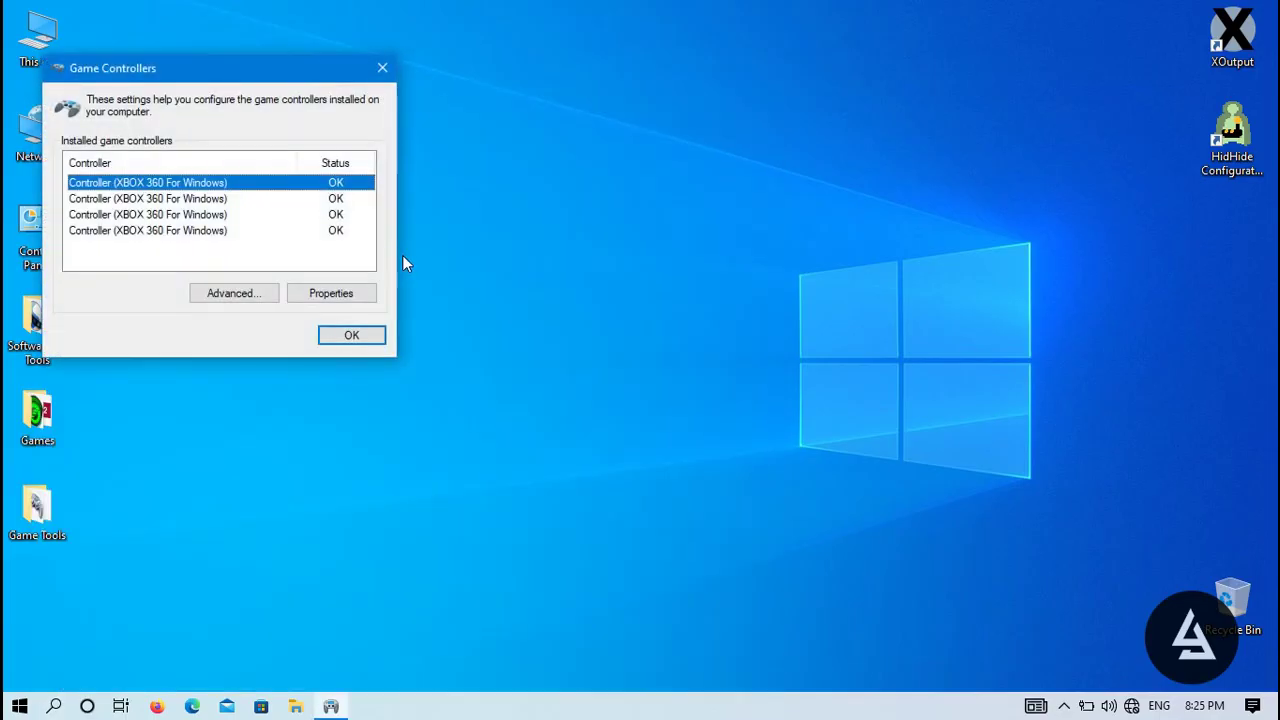
# - View the test pages of the first and second Controller (XBOX 360 For Windows) entries and close the game controllers dialog
pyautogui.moveTo(216, 186); pyautogui.dragTo(216, 186)
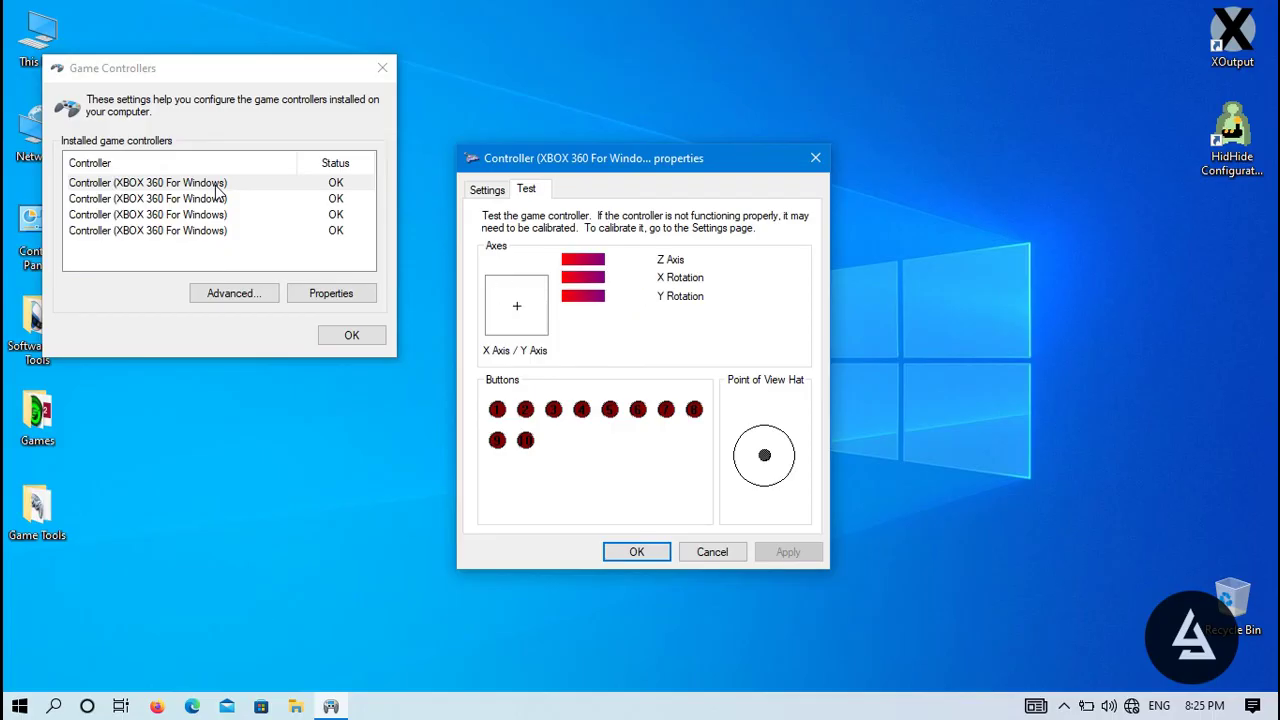
pyautogui.click(636, 551)
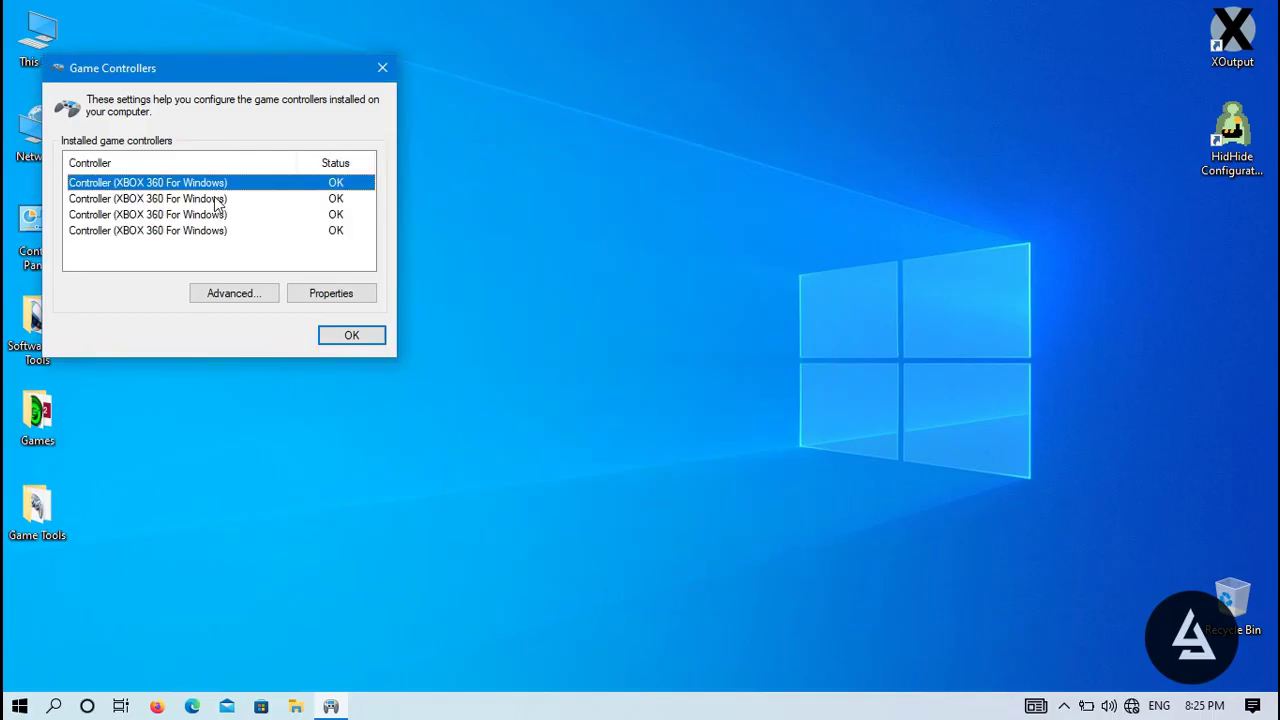
pyautogui.doubleClick(220, 198)
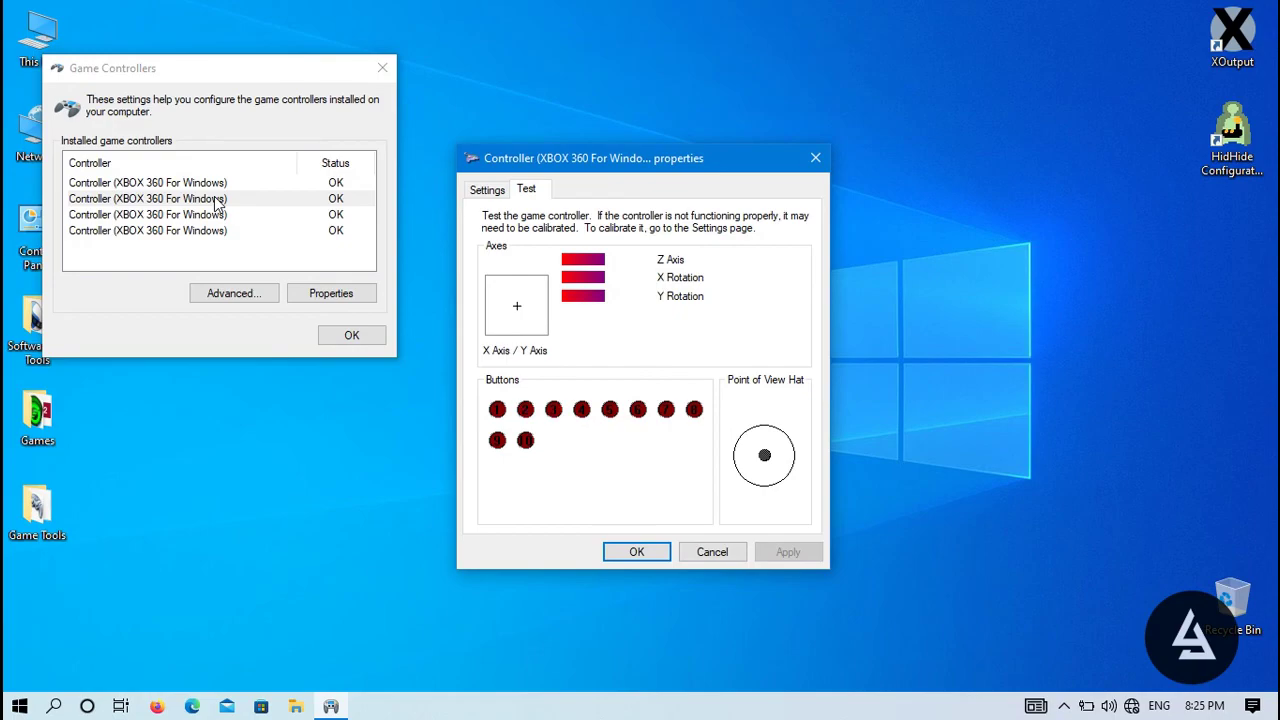
pyautogui.click(630, 551)
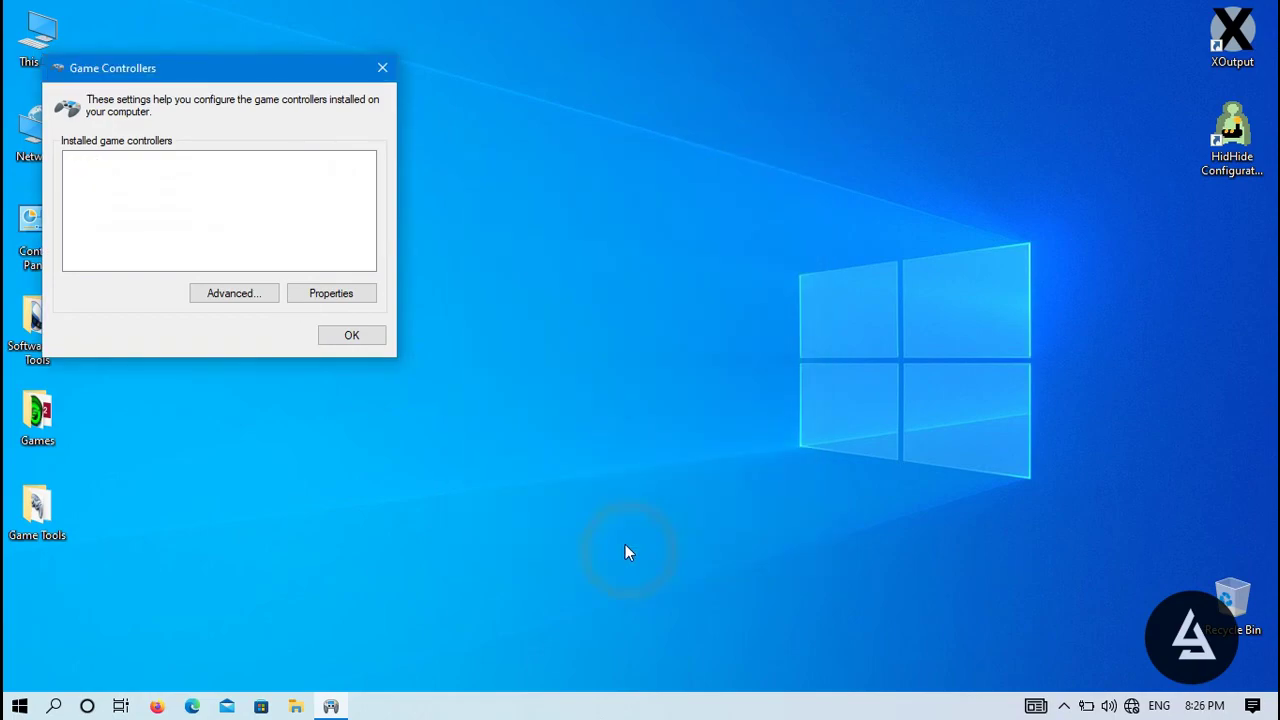
pyautogui.click(352, 335)
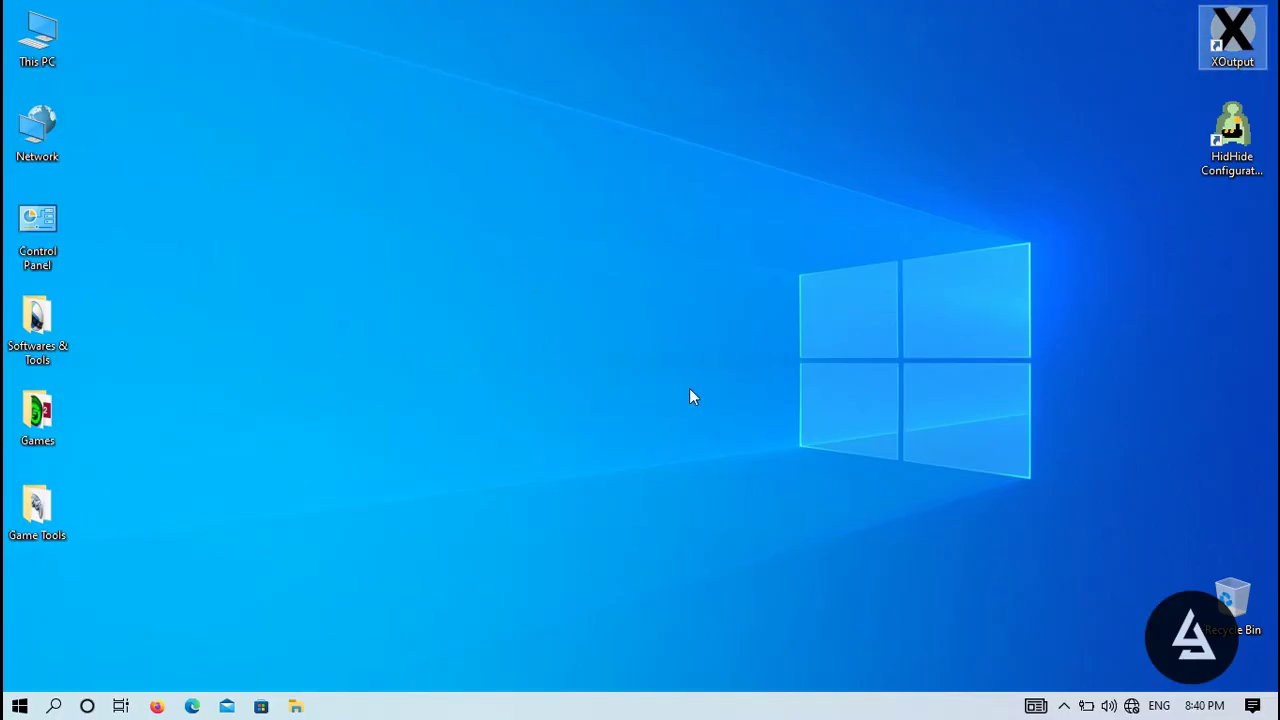